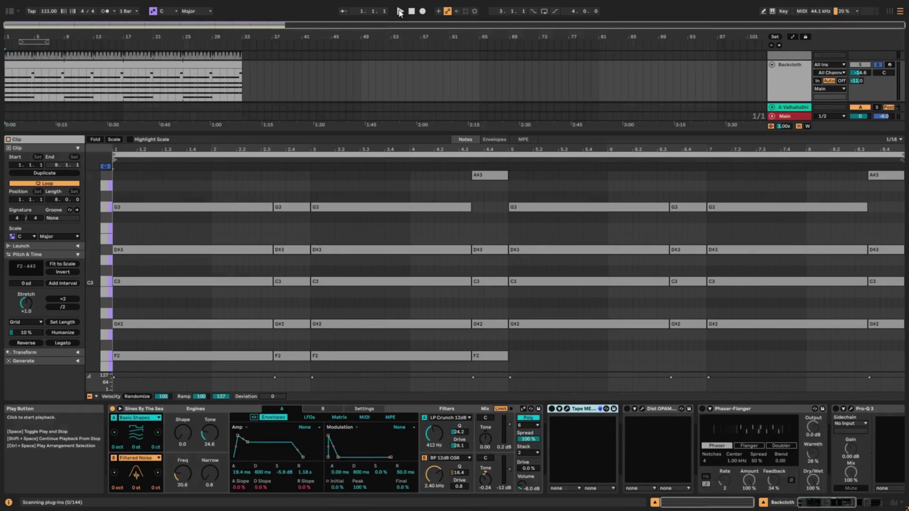
# - Play the Backcloth track with the Tape MELLO-FI effect turned on and close that plug-in's window
pyautogui.click(400, 12)
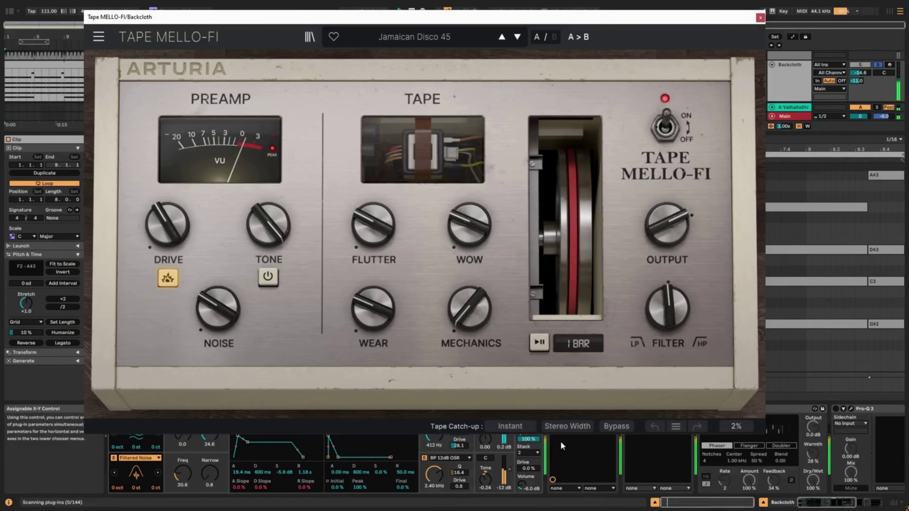
pyautogui.click(792, 337)
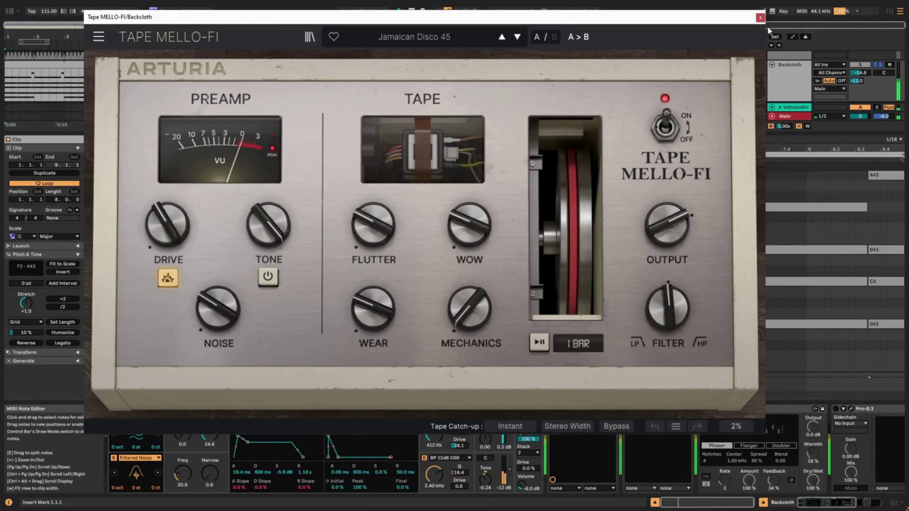
pyautogui.click(760, 19)
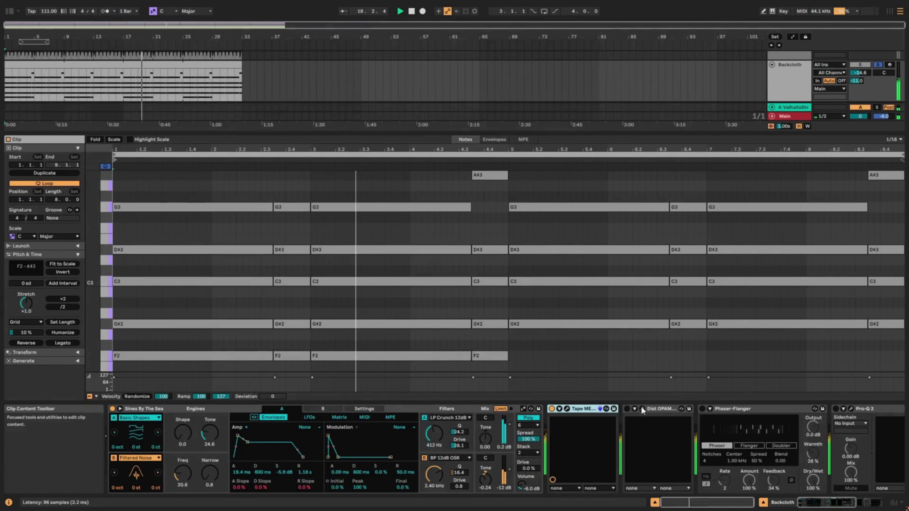
# - Turn on Dist OPAMP-21 with its plug-in window shown, and turn on the Phaser-Flanger on the Backcloth track
pyautogui.click(627, 409)
pyautogui.click(642, 408)
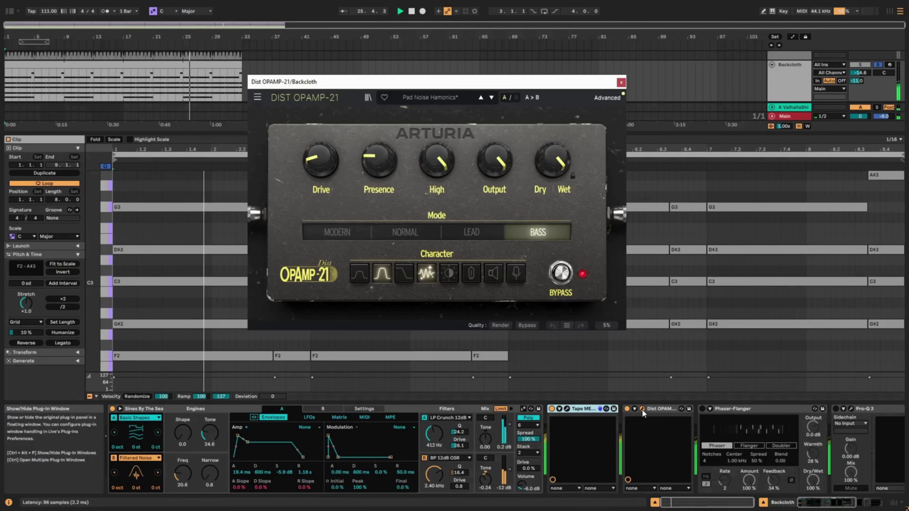
pyautogui.click(702, 412)
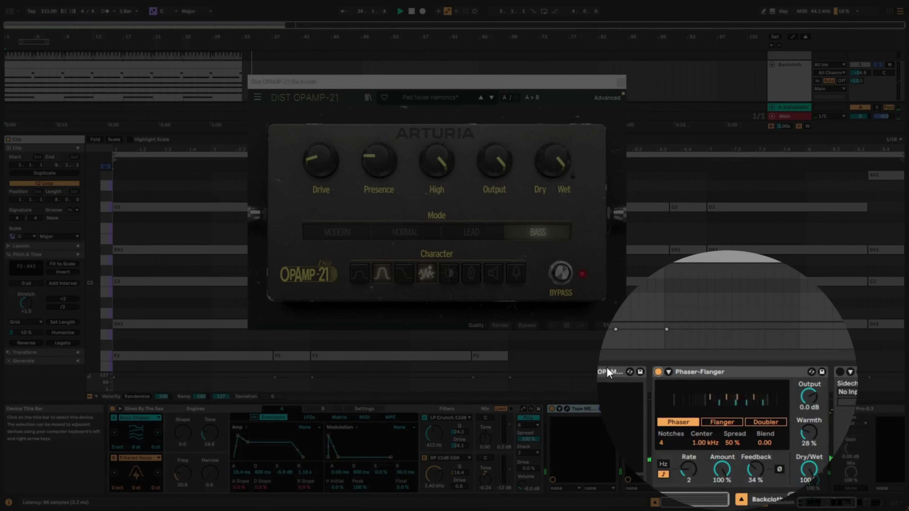
pyautogui.press('space')
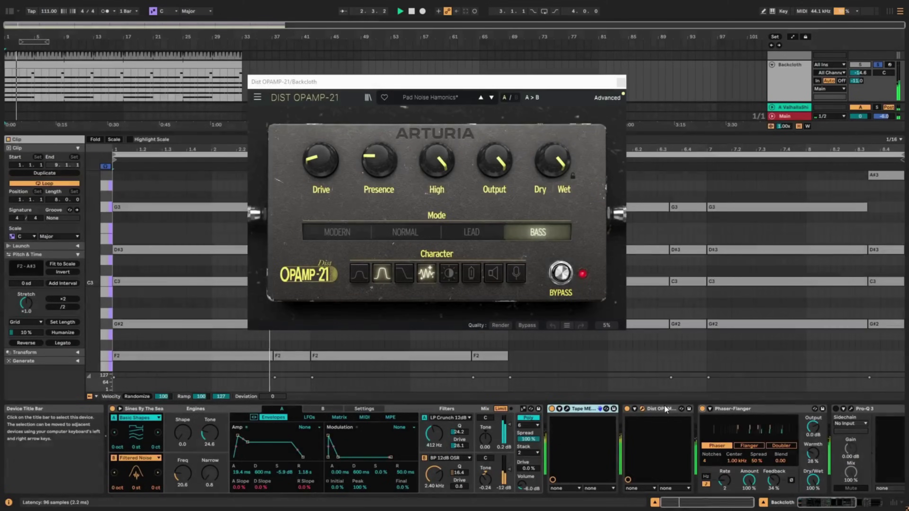
# - Turn on the Pro-Q 3 and Compressor at the end of the Backcloth chain and close the Dist OPAMP-21 window
pyautogui.hscroll(10, 664, 408)
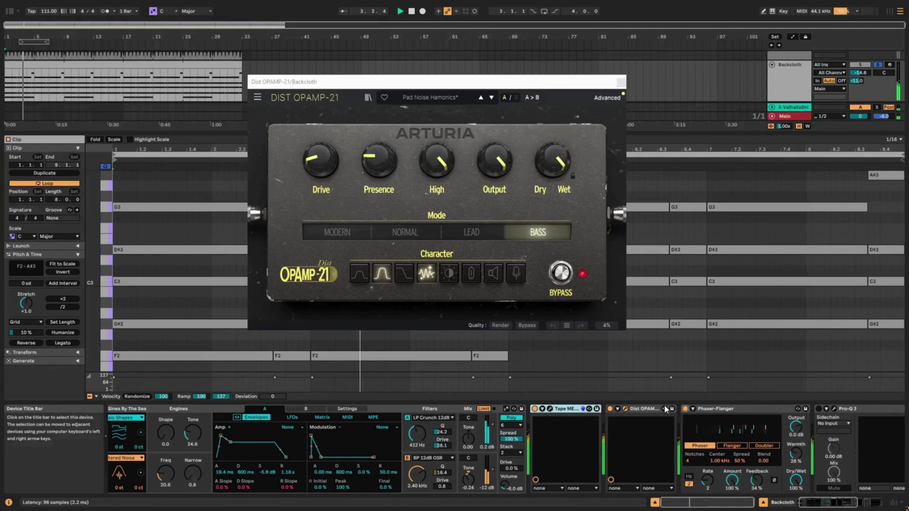
pyautogui.hscroll(4, 665, 408)
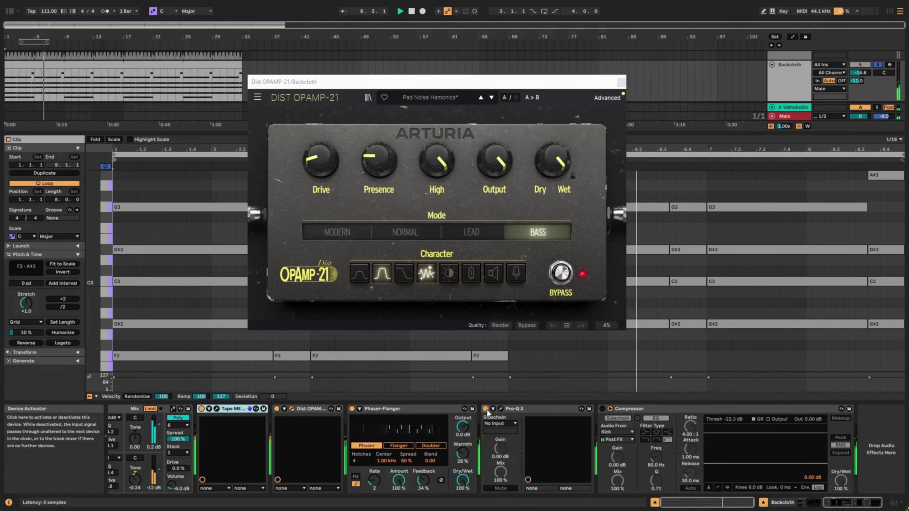
pyautogui.click(602, 409)
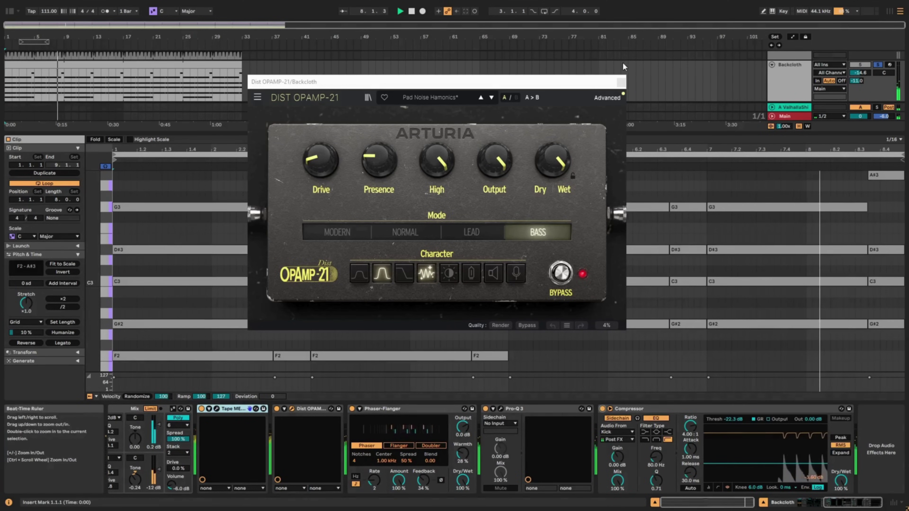
pyautogui.click(621, 82)
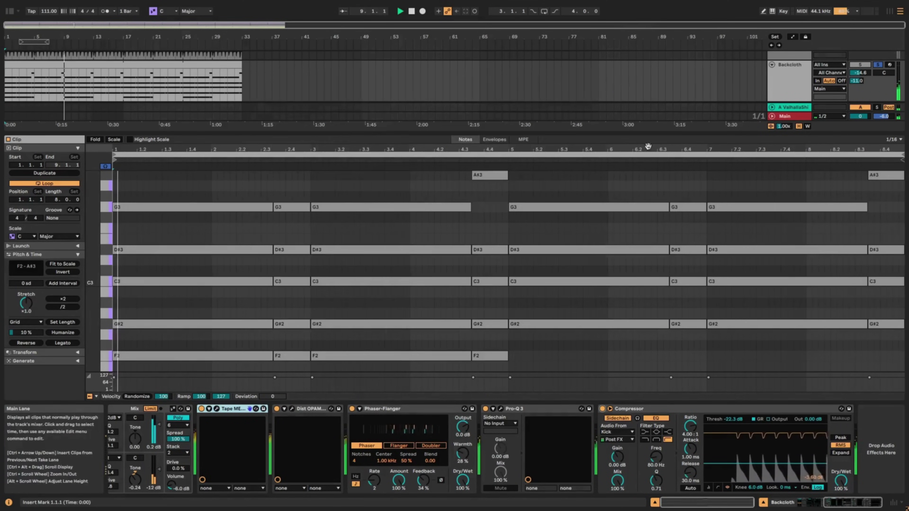
# - Hide the Backcloth devices, bring up the Bass clip's notes and listen to the bass pattern from the start
pyautogui.click(764, 502)
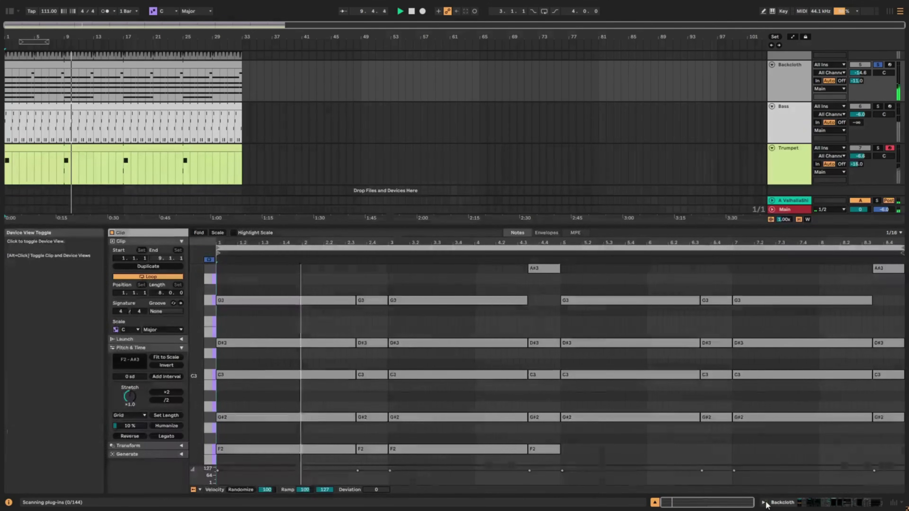
pyautogui.scroll(3, 873, 118)
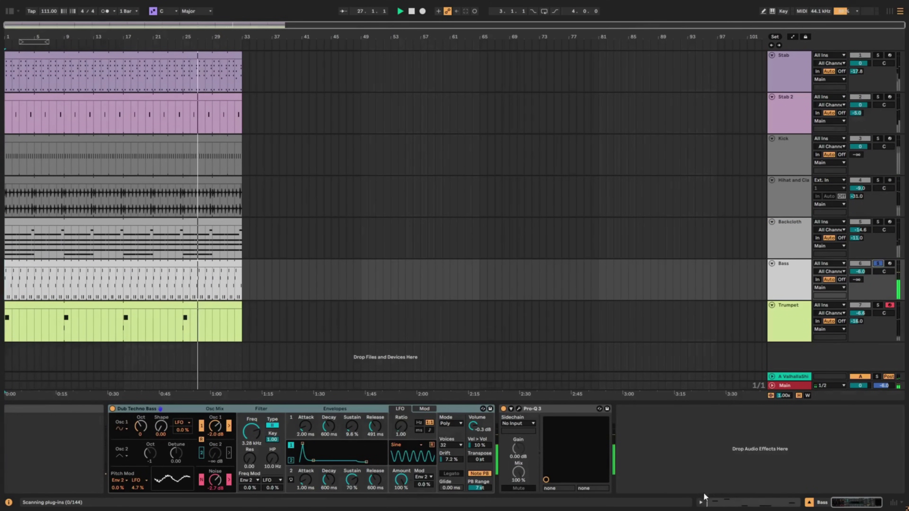
pyautogui.click(700, 502)
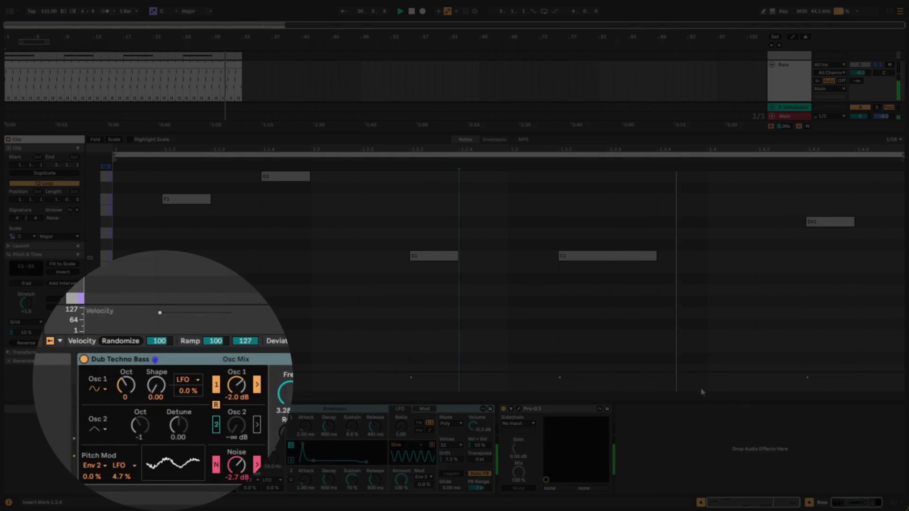
pyautogui.click(410, 12)
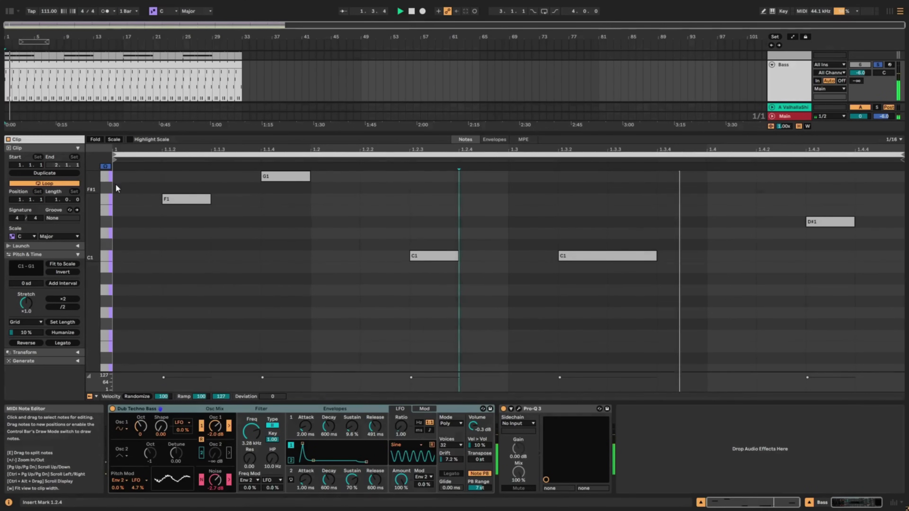
pyautogui.click(412, 11)
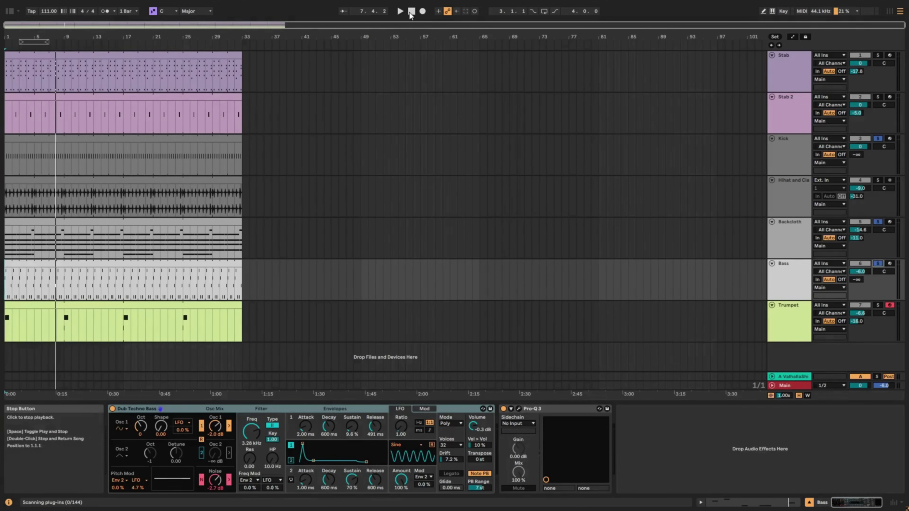
# - Add the Hihat and Clap track to the soloed playback and raise the stereo width of its Amp Spring Bright reverb
pyautogui.press('space')
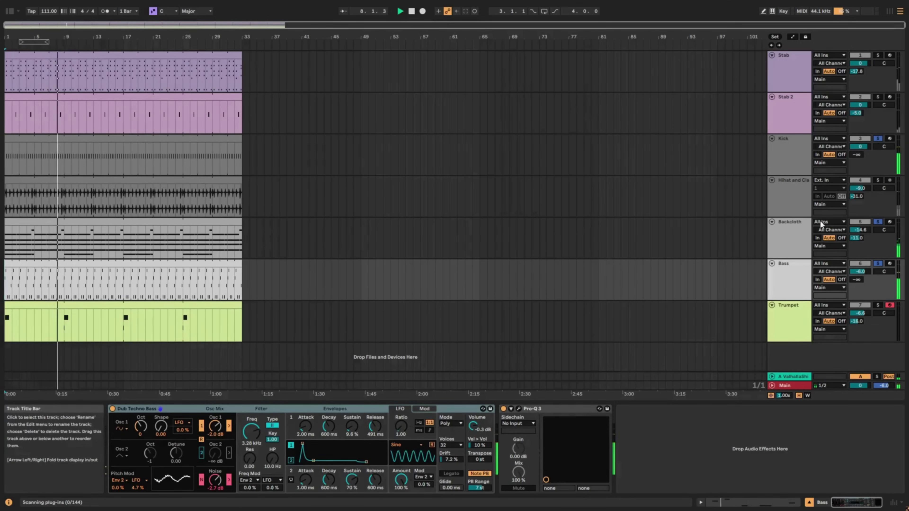
pyautogui.click(877, 179)
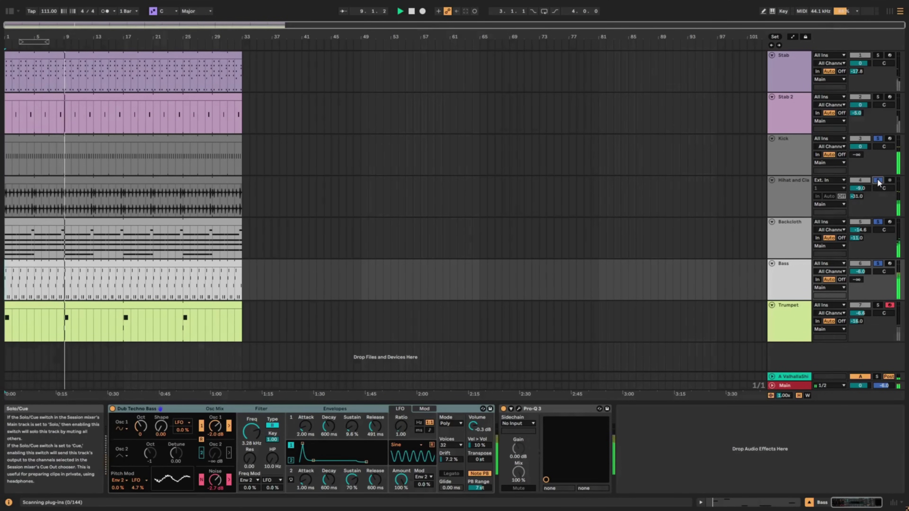
pyautogui.click(804, 191)
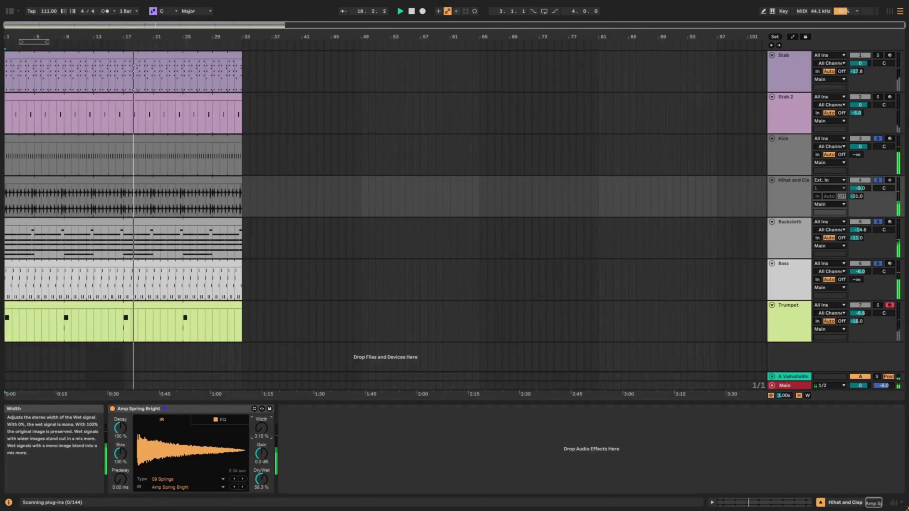
pyautogui.moveTo(261, 427); pyautogui.dragTo(261, 408)
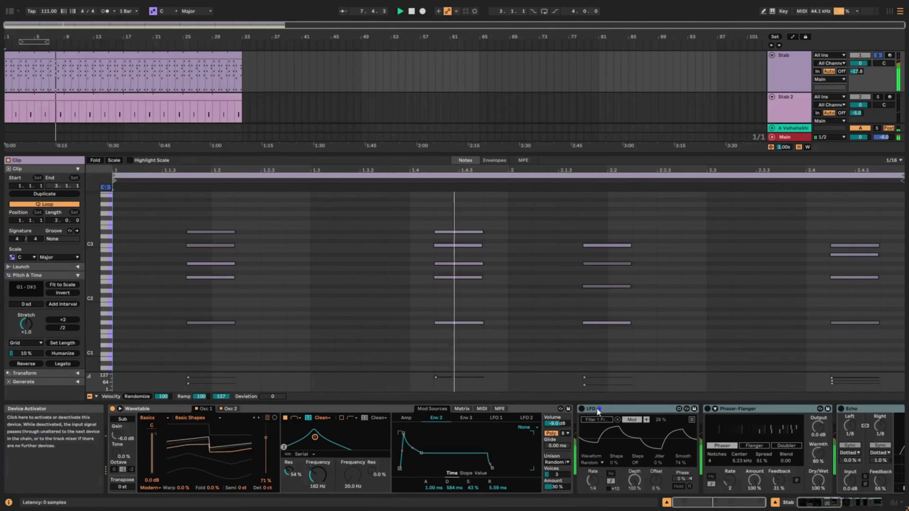
# - Turn on the LFO and the Phaser-Flanger in the Stab track's device chain
pyautogui.click(581, 409)
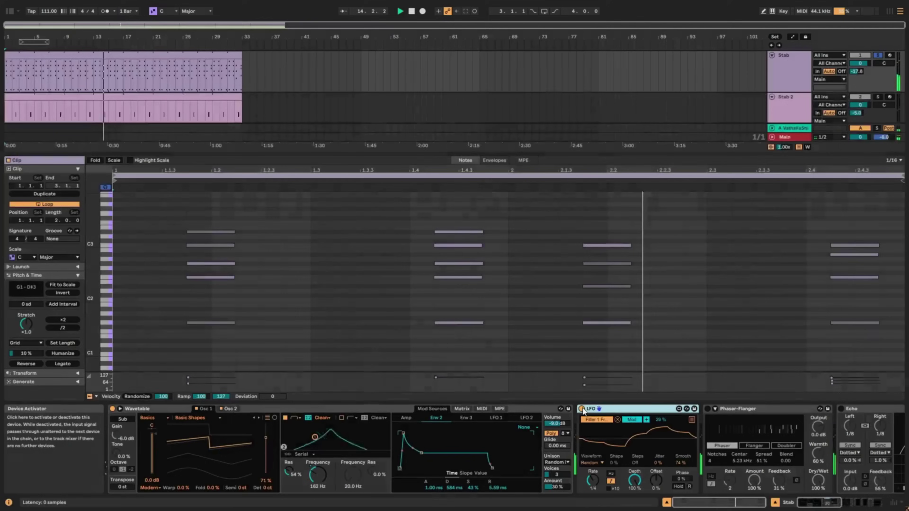
pyautogui.hscroll(6, 581, 410)
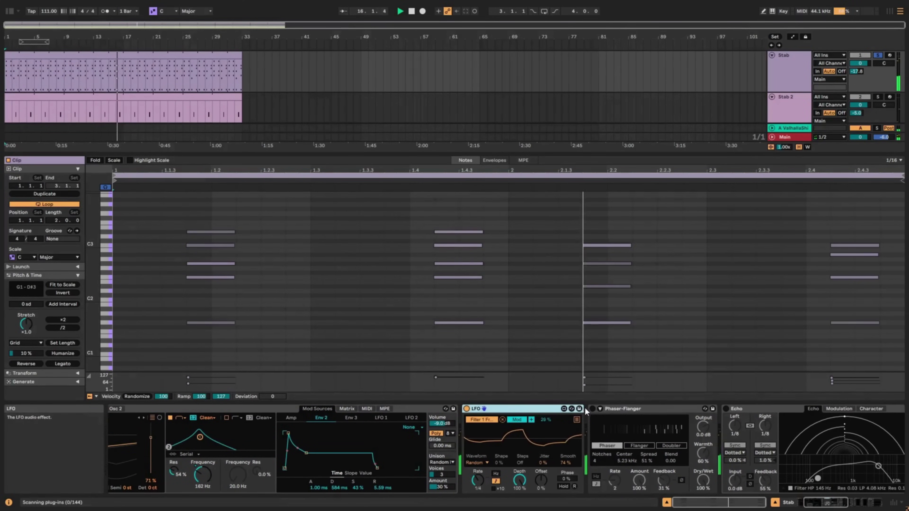
pyautogui.click(592, 409)
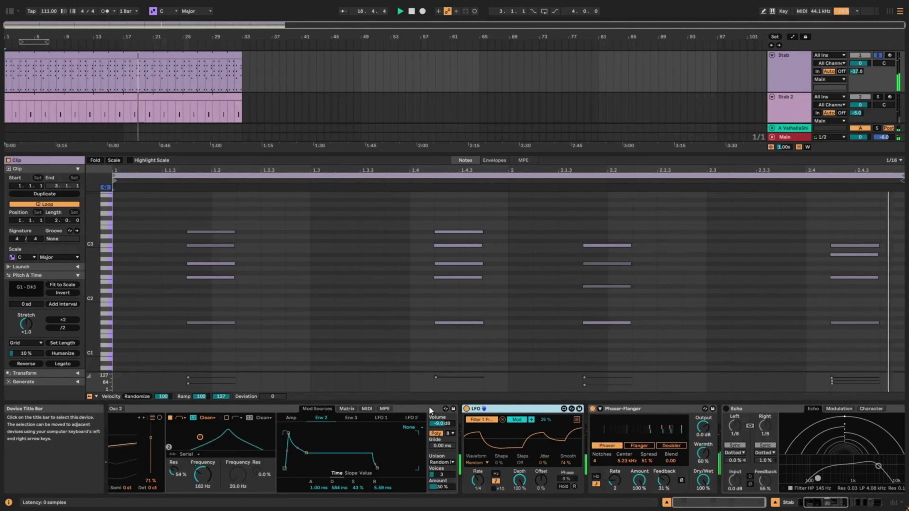
# - Review the settings of oscillator 2 and oscillator 1 in the Stab track's Wavetable
pyautogui.hscroll(-2, 429, 407)
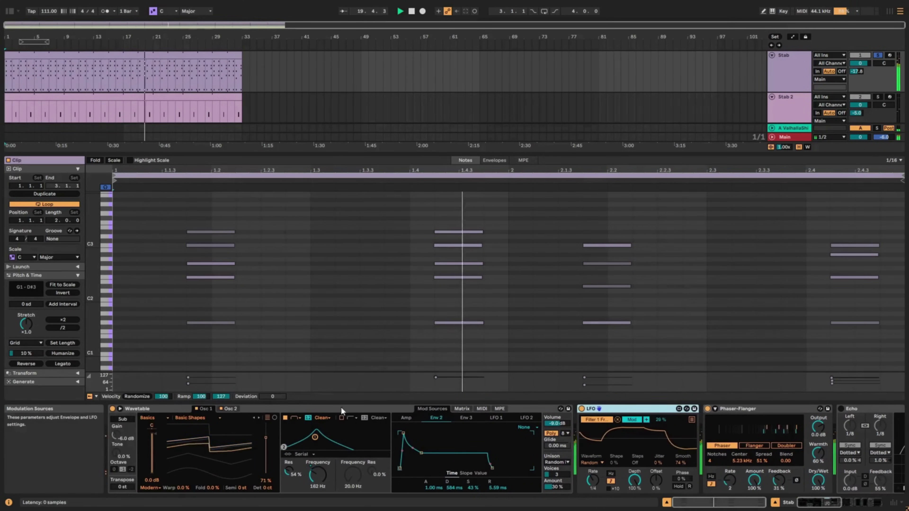
pyautogui.click(231, 409)
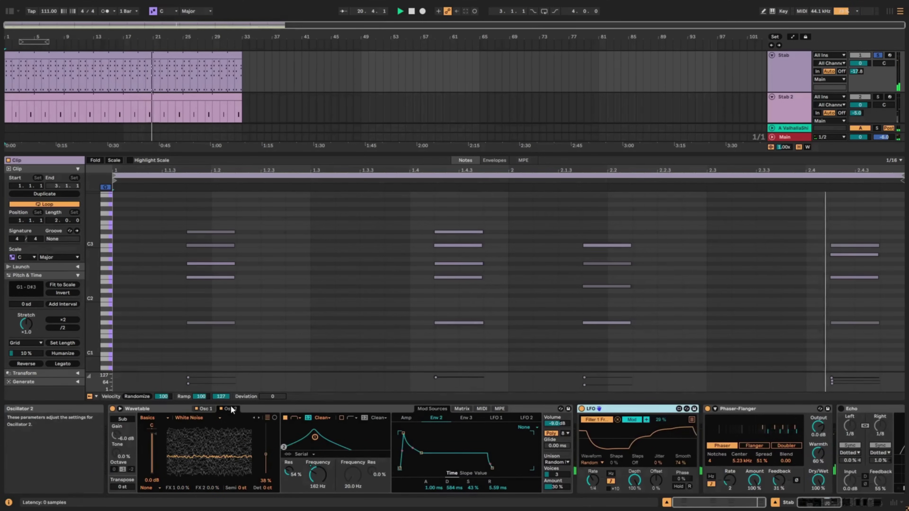
pyautogui.click(209, 408)
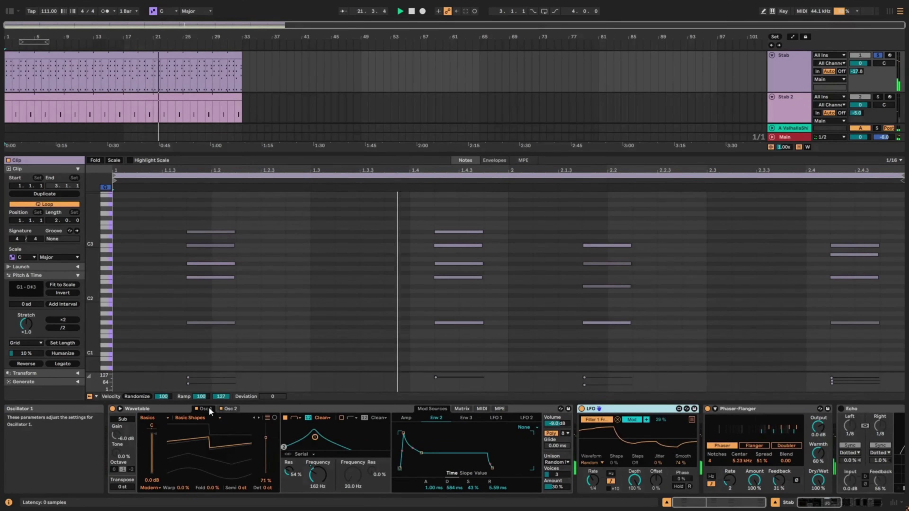
# - Turn on the Stab track's Echo and set its high-pass filter to 165 Hz with resonance 0.02 and its low-pass resonance to 0.20
pyautogui.hscroll(10, 479, 430)
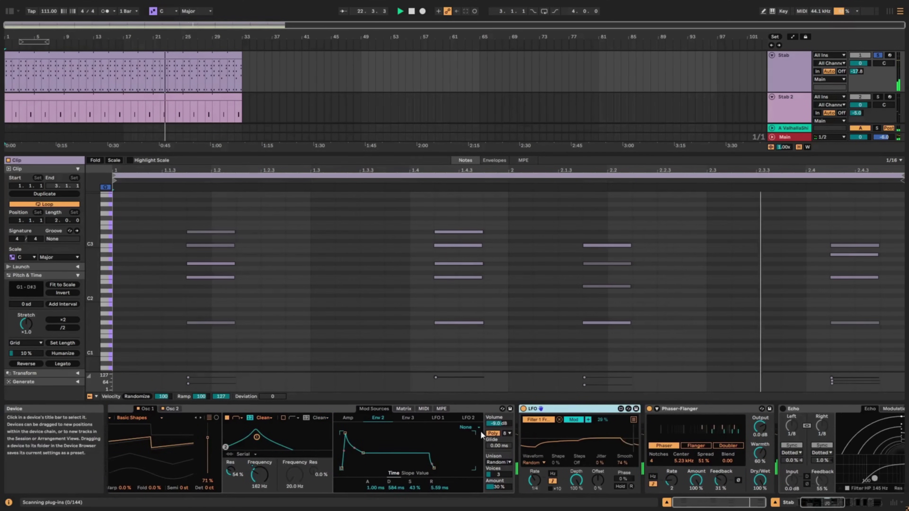
pyautogui.hscroll(5, 479, 431)
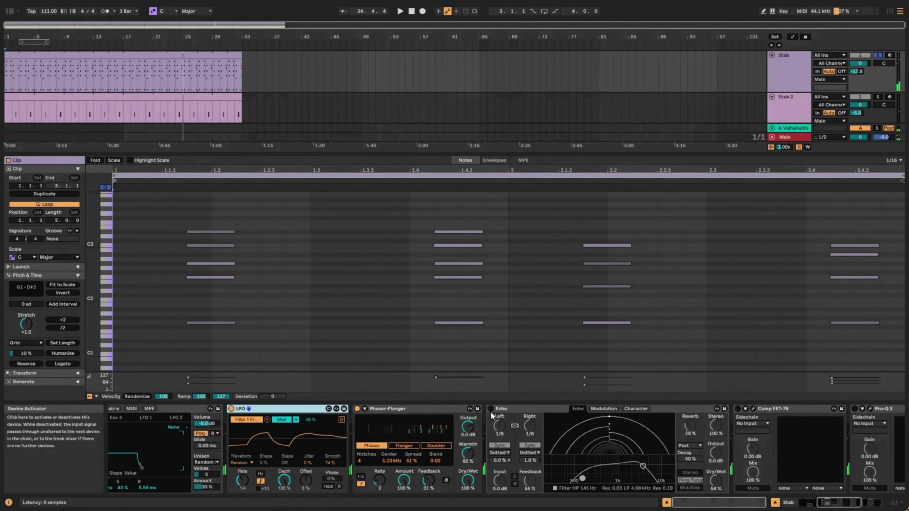
pyautogui.click(412, 11)
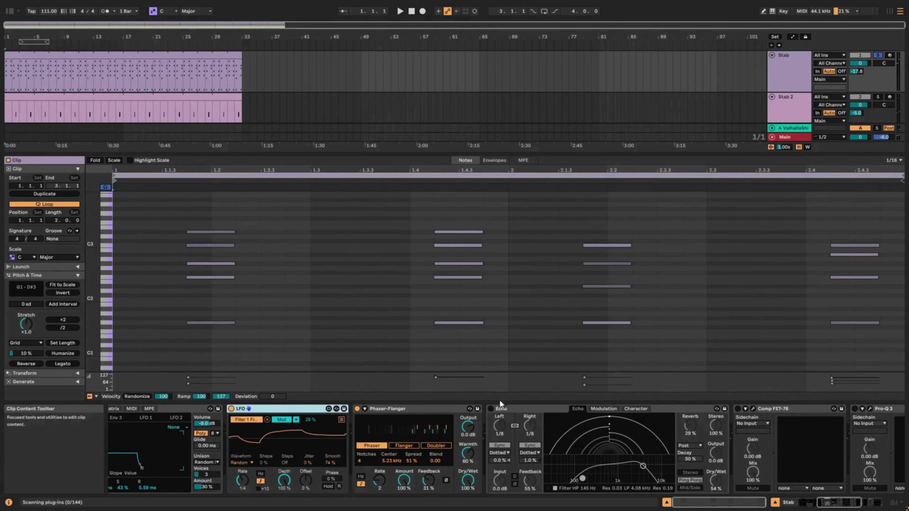
pyautogui.click(491, 408)
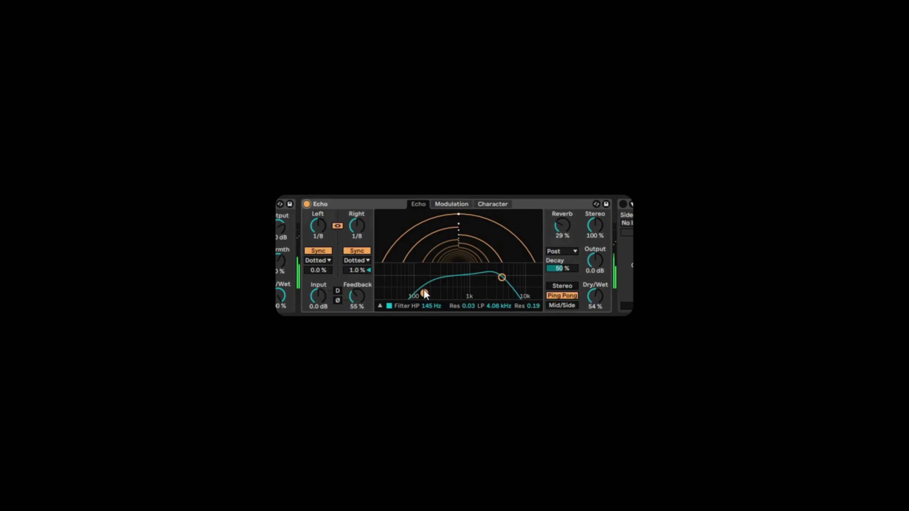
pyautogui.moveTo(423, 293)
pyautogui.mouseDown()
pyautogui.moveTo(477, 293)
pyautogui.moveTo(428, 295)
pyautogui.mouseUp()
pyautogui.moveTo(532, 309); pyautogui.dragTo(532, 301)
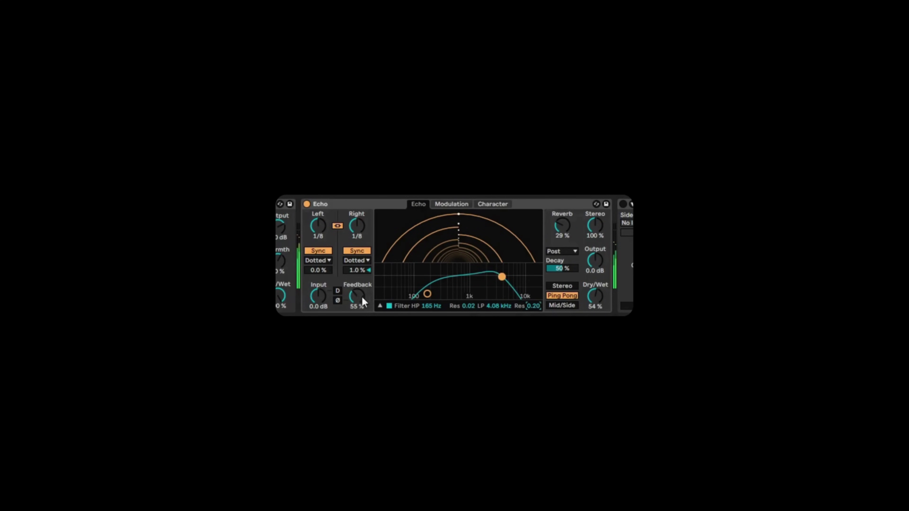
# - Set the Echo's feedback to 68 % and its dry/wet mix to 53 %
pyautogui.moveTo(357, 294)
pyautogui.mouseDown()
pyautogui.moveTo(356, 244)
pyautogui.moveTo(356, 293)
pyautogui.mouseUp()
pyautogui.moveTo(356, 294)
pyautogui.mouseDown()
pyautogui.moveTo(357, 283)
pyautogui.moveTo(357, 294)
pyautogui.mouseUp()
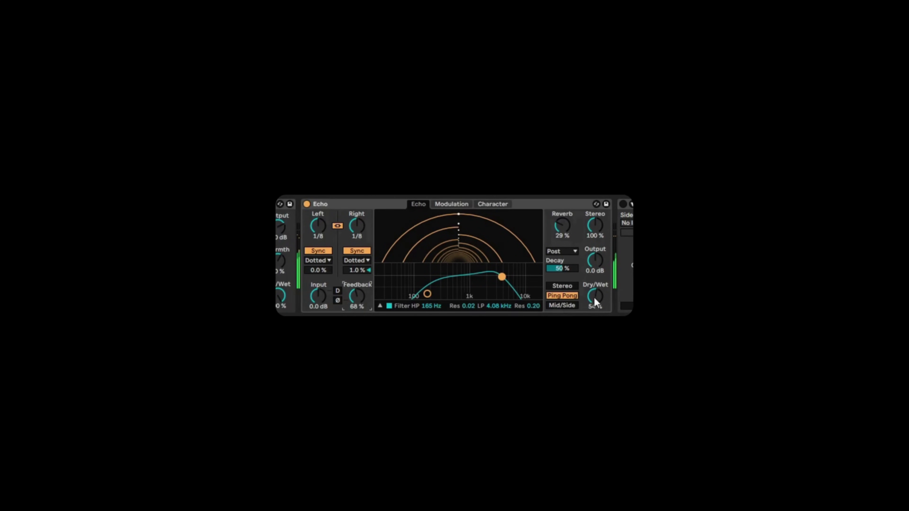
pyautogui.moveTo(595, 296)
pyautogui.mouseDown()
pyautogui.moveTo(595, 312)
pyautogui.moveTo(595, 275)
pyautogui.moveTo(595, 292)
pyautogui.mouseUp()
# - Set the Echo's modulation to the random stepped waveform with 16 % delay modulation, 16 % filter modulation and a 45 % envelope mix
pyautogui.click(467, 206)
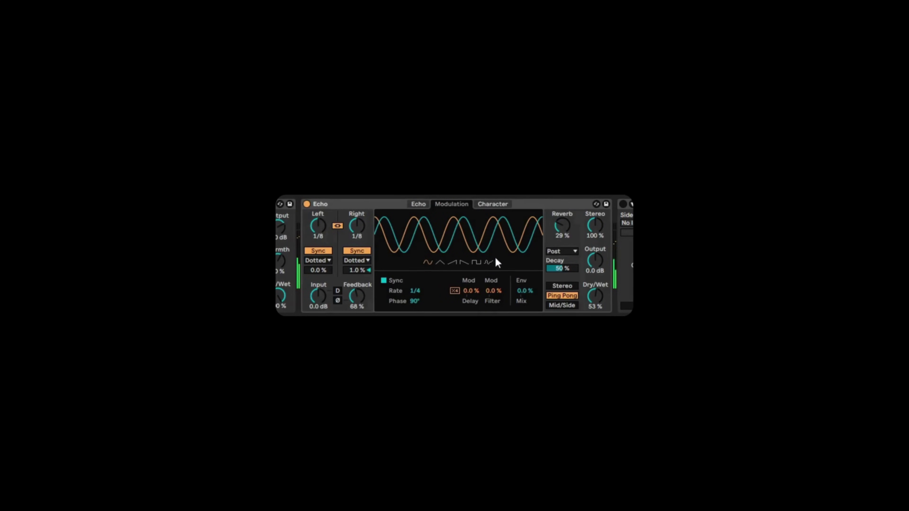
pyautogui.click(488, 263)
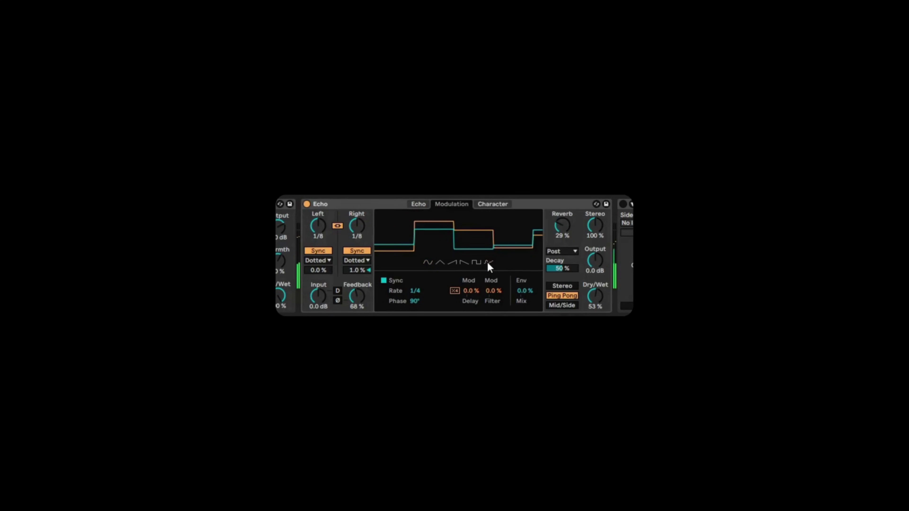
pyautogui.moveTo(525, 290); pyautogui.dragTo(525, 283)
pyautogui.moveTo(495, 292); pyautogui.dragTo(496, 289)
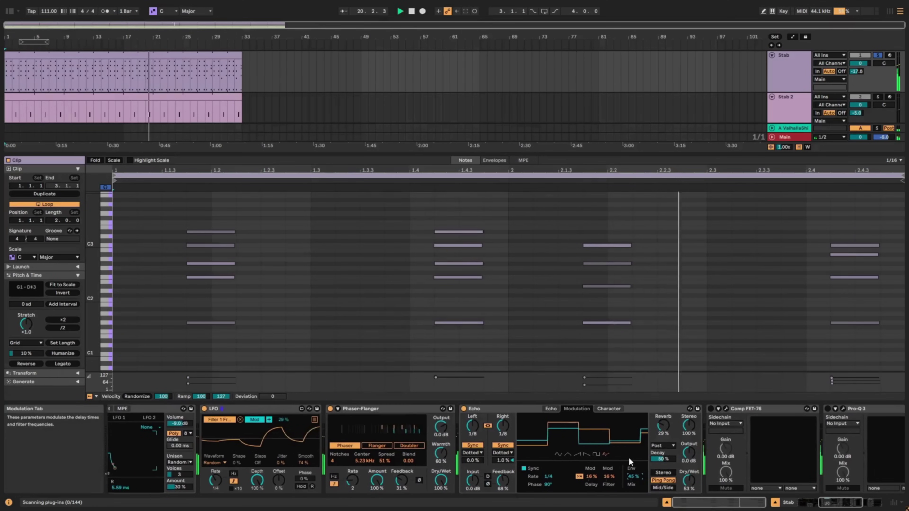
pyautogui.hscroll(6, 628, 457)
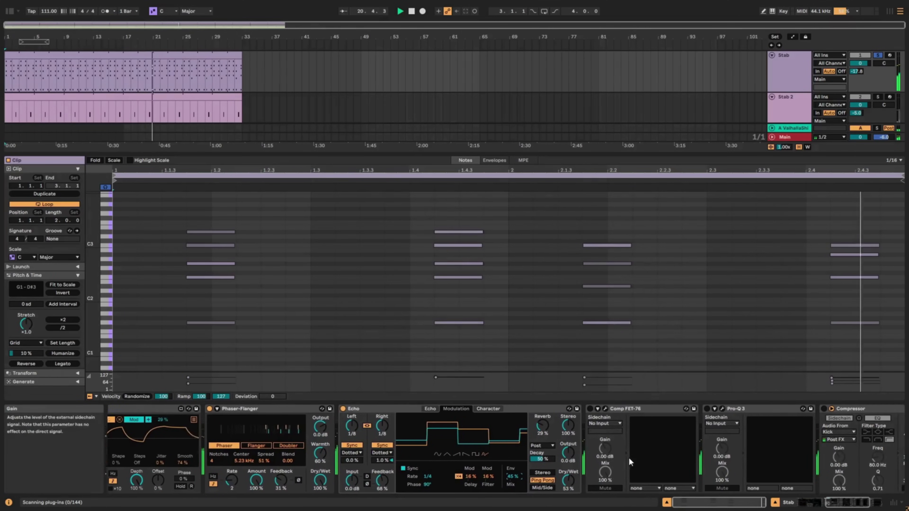
# - Try the Echo's Mid/Side mode with unlinked delay times and a 1/16 mid delay, and restore linked 1/8 delays in Ping Pong mode
pyautogui.hscroll(2, 629, 458)
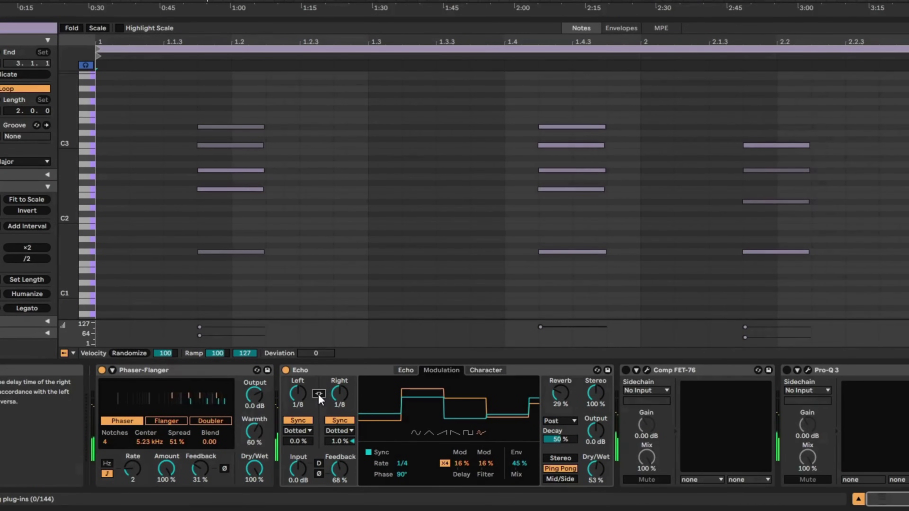
pyautogui.scroll(-1, 338, 394)
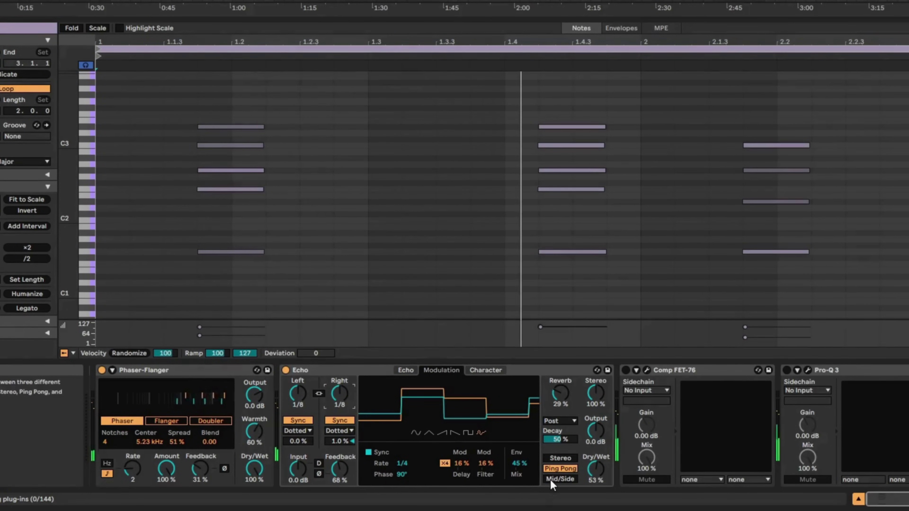
pyautogui.click(559, 478)
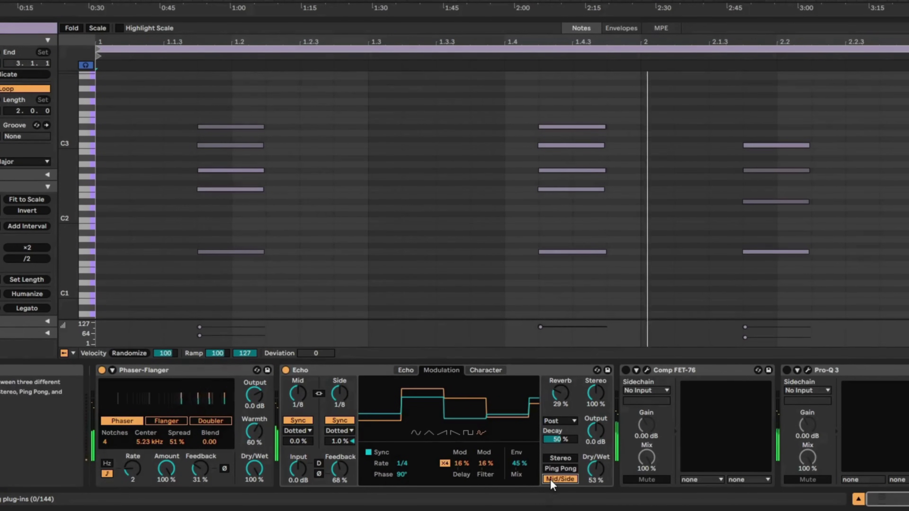
pyautogui.click(415, 370)
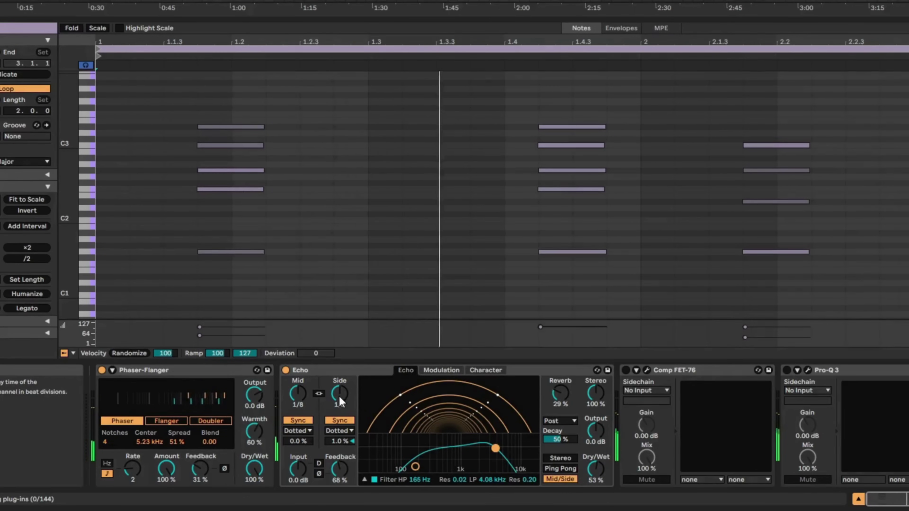
pyautogui.moveTo(339, 396)
pyautogui.mouseDown()
pyautogui.moveTo(339, 369)
pyautogui.moveTo(339, 380)
pyautogui.mouseUp()
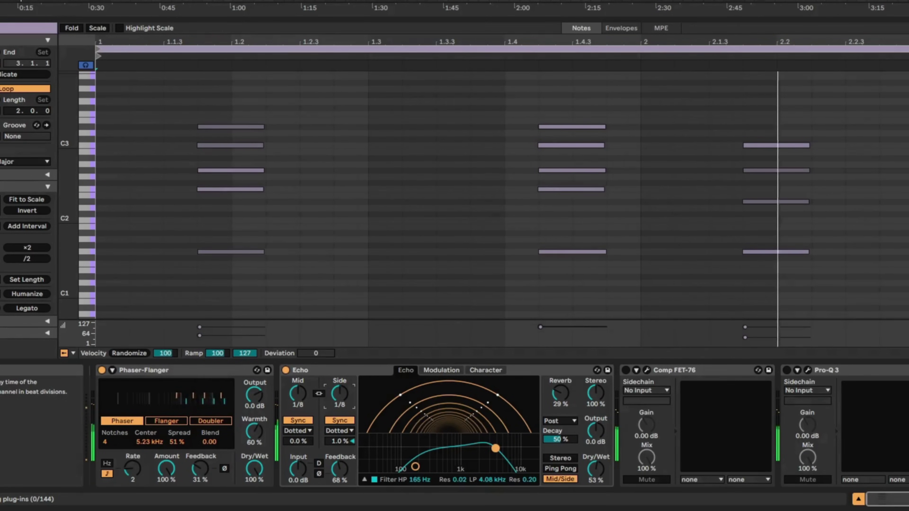
pyautogui.moveTo(332, 397); pyautogui.dragTo(300, 406)
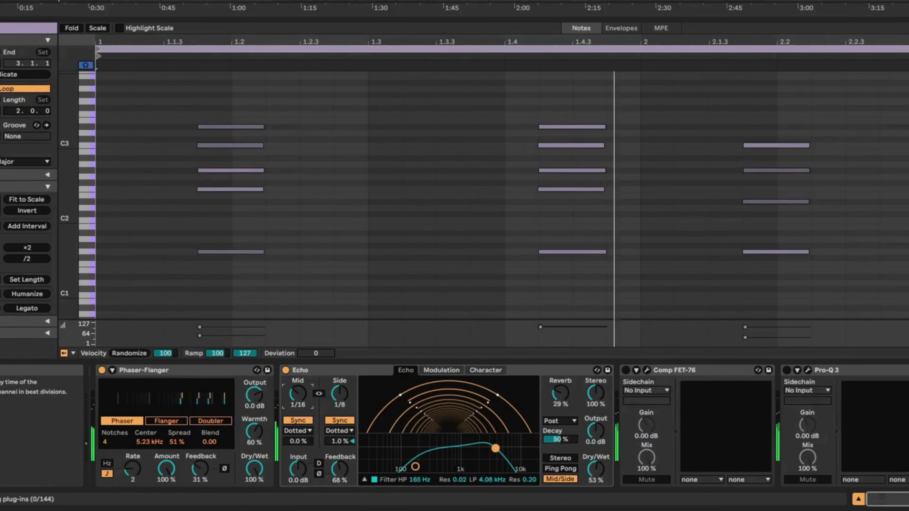
pyautogui.moveTo(300, 396); pyautogui.dragTo(300, 388)
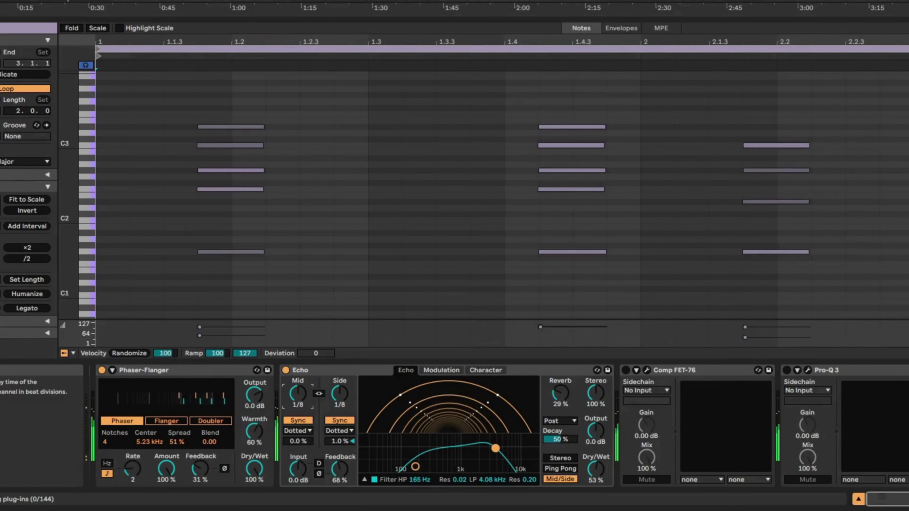
pyautogui.click(318, 395)
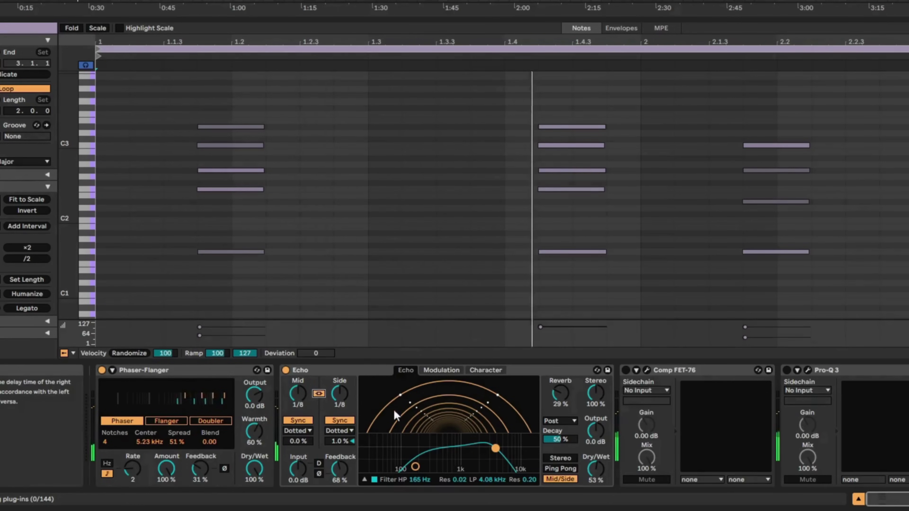
pyautogui.click(546, 468)
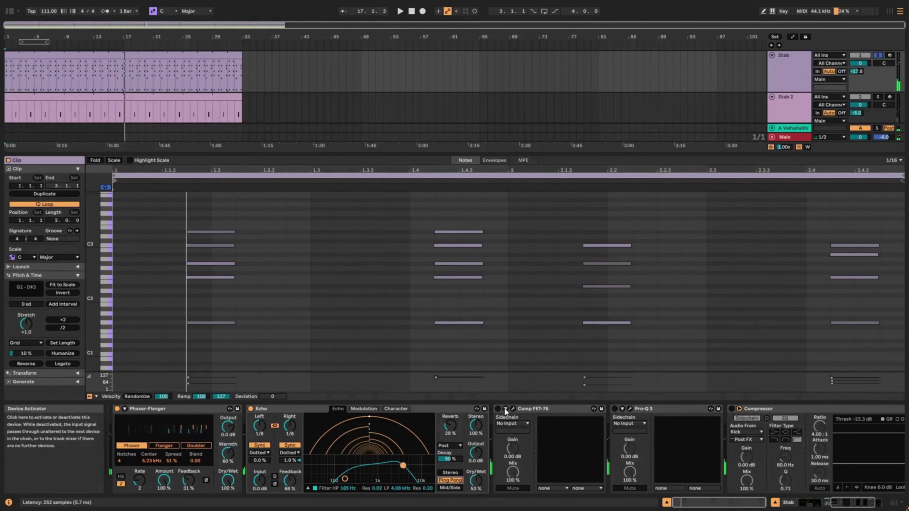
# - Turn on the Stab track's Comp FET-76, set its input gain to -28.4 dB and raise its output slightly
pyautogui.click(512, 409)
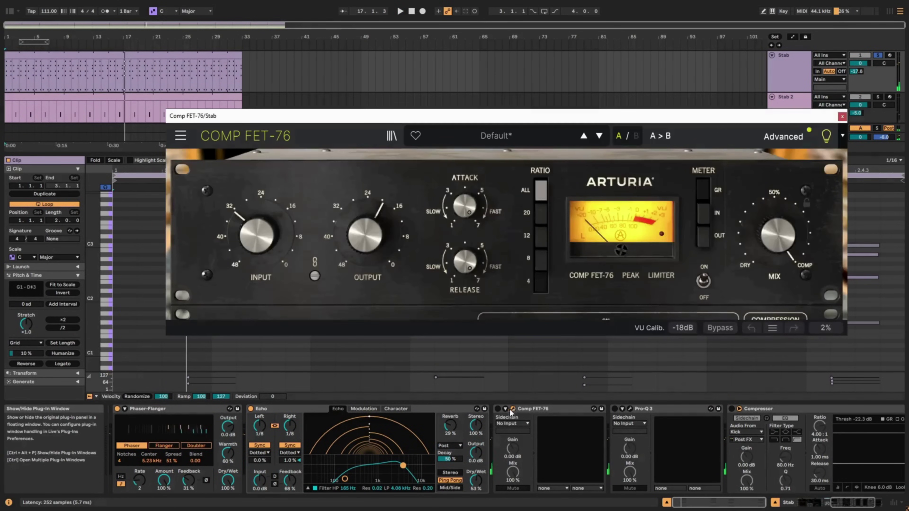
pyautogui.press('space')
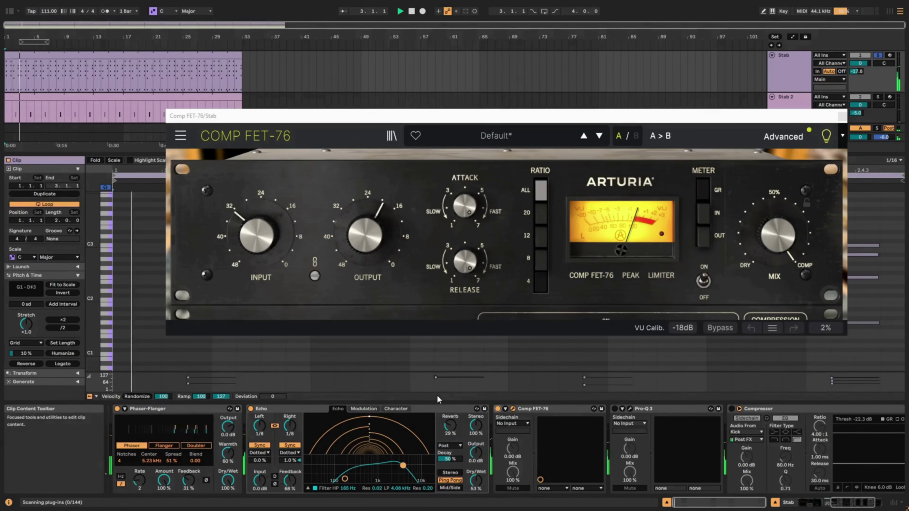
pyautogui.moveTo(260, 248); pyautogui.dragTo(259, 242)
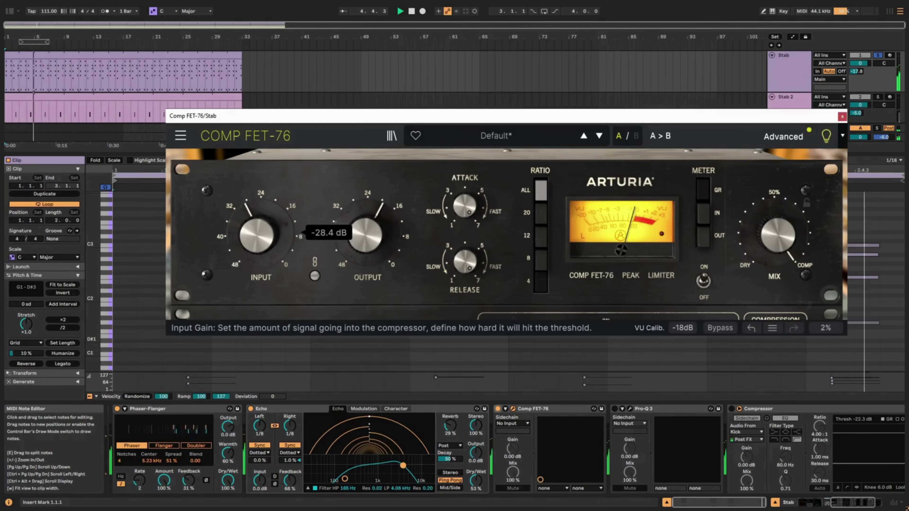
pyautogui.moveTo(364, 235)
pyautogui.scroll(2, 351, 243)
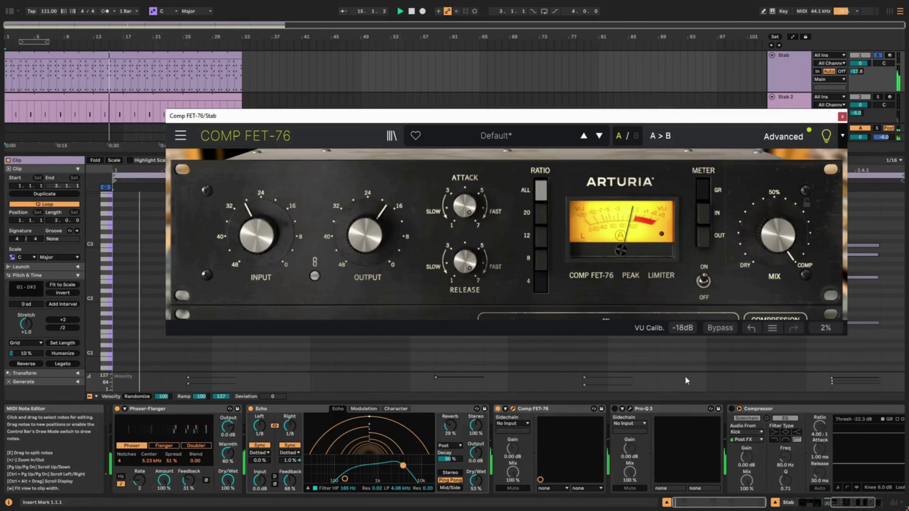
# - Turn on the Stab track's Pro-Q 3 low-cut EQ and its kick-sidechained Compressor, and close the plug-in windows
pyautogui.click(614, 409)
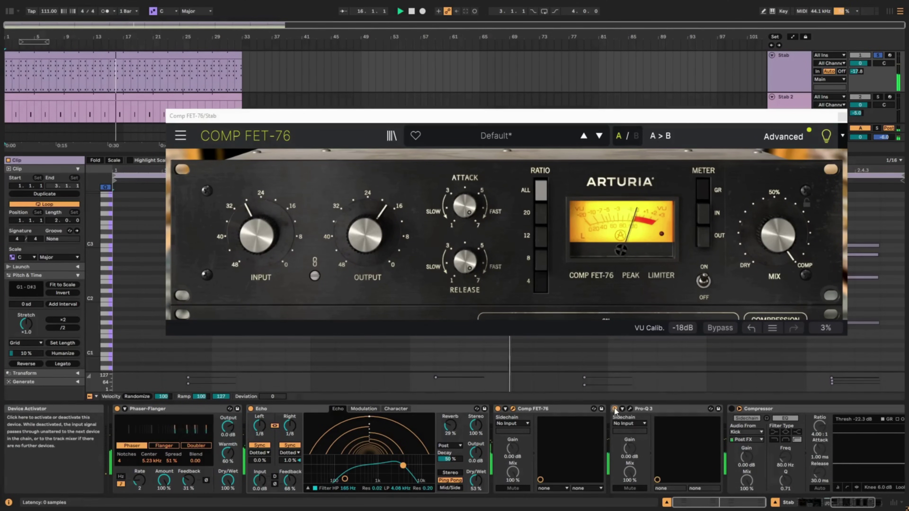
pyautogui.click(629, 409)
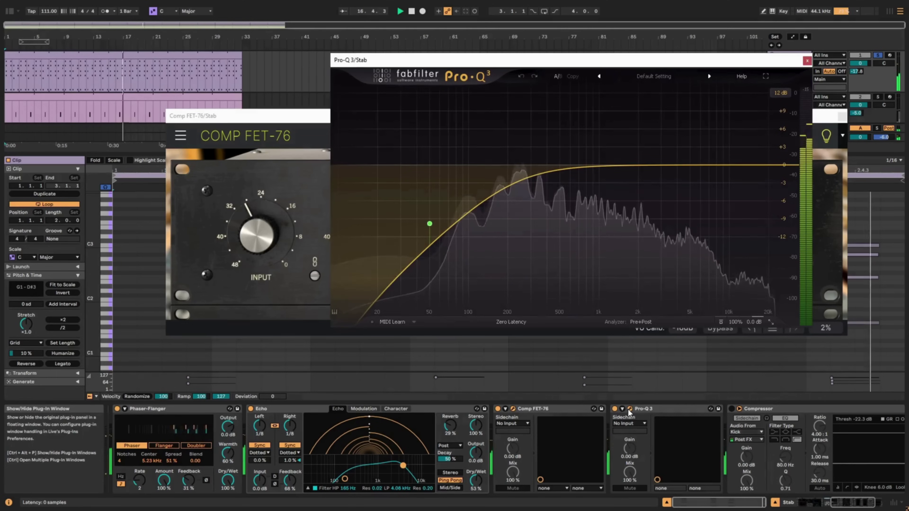
pyautogui.click(842, 116)
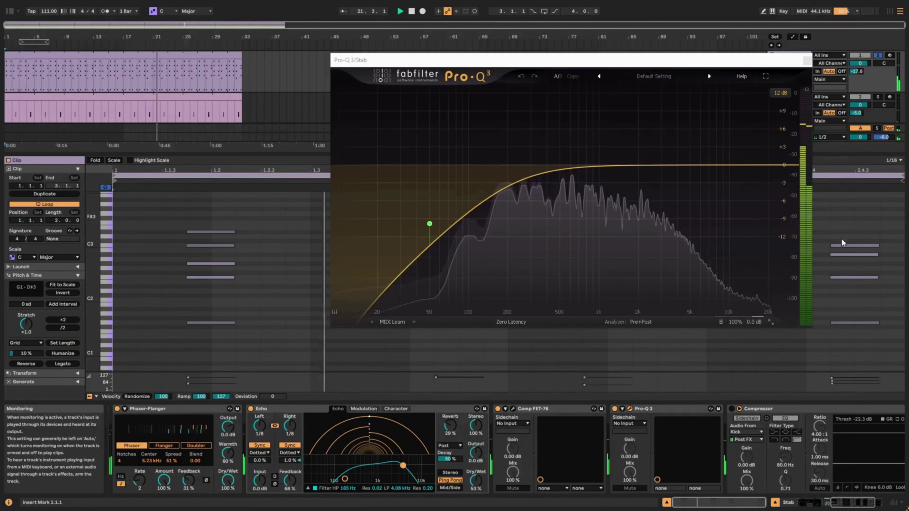
pyautogui.hscroll(5, 620, 418)
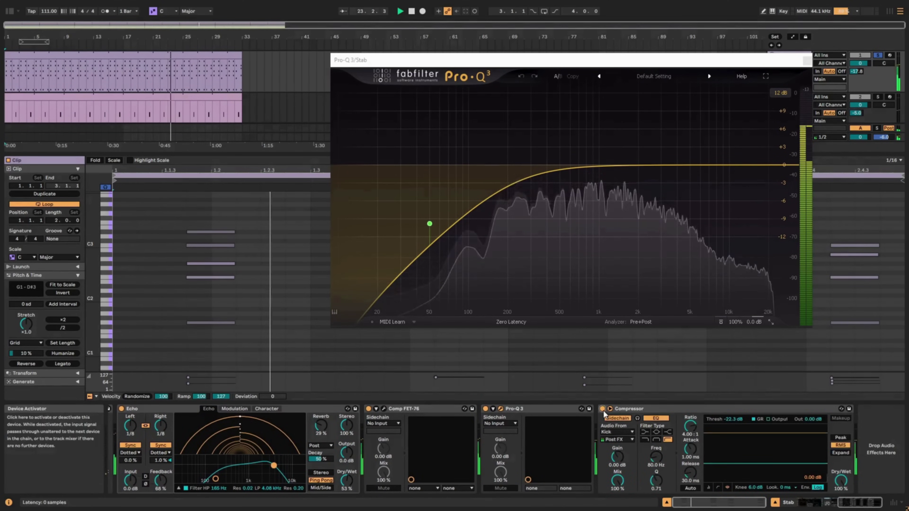
pyautogui.click(602, 409)
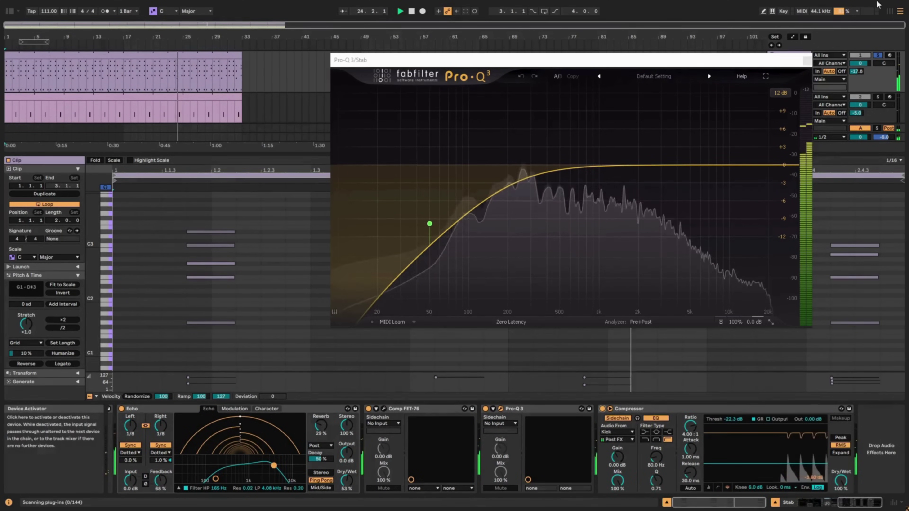
pyautogui.click(803, 61)
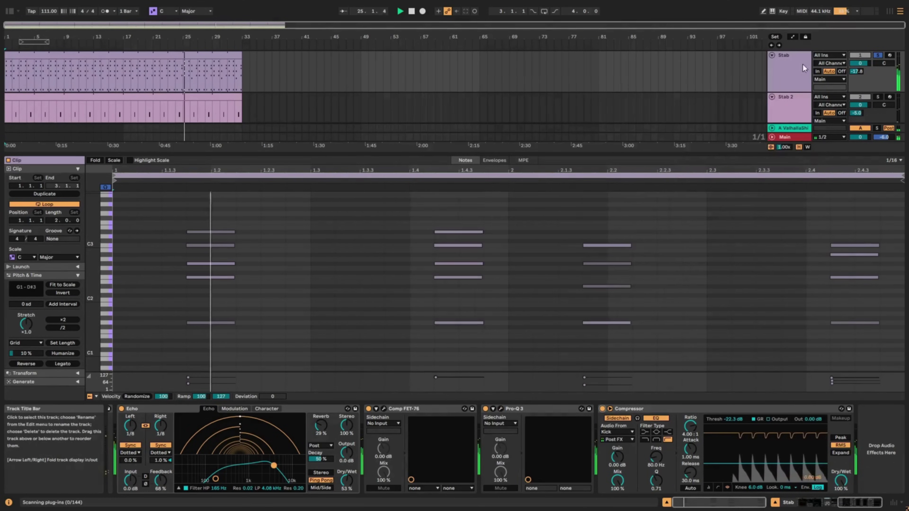
# - Enlarge the arrangement area and activate the LFO and Phaser-Flanger on the Stab 2 track
pyautogui.moveTo(735, 153); pyautogui.dragTo(735, 399)
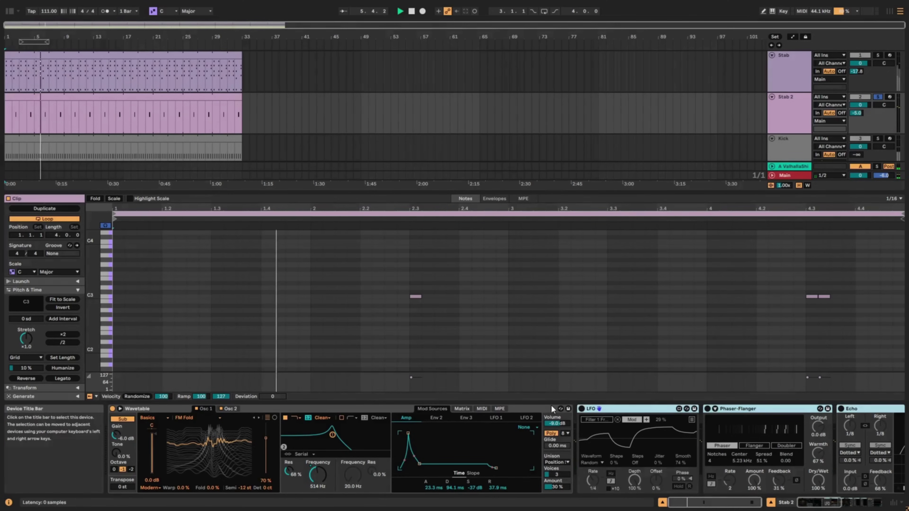
pyautogui.click(582, 408)
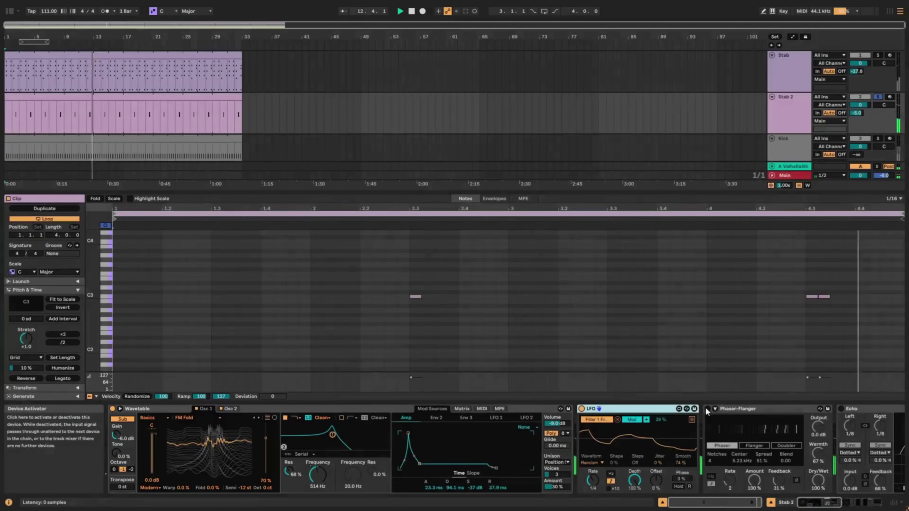
pyautogui.click(707, 409)
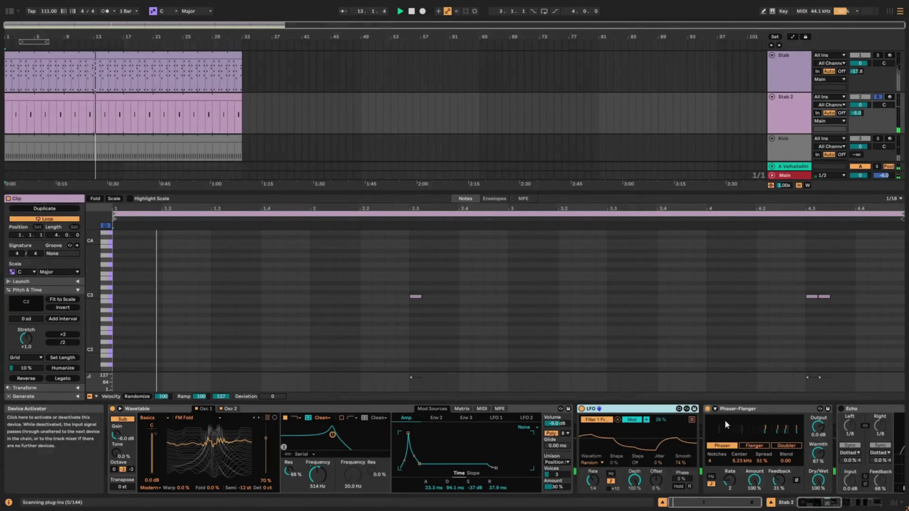
# - Turn on the Stab 2 track's Echo
pyautogui.scroll(-3, 745, 434)
pyautogui.scroll(-3, 745, 434)
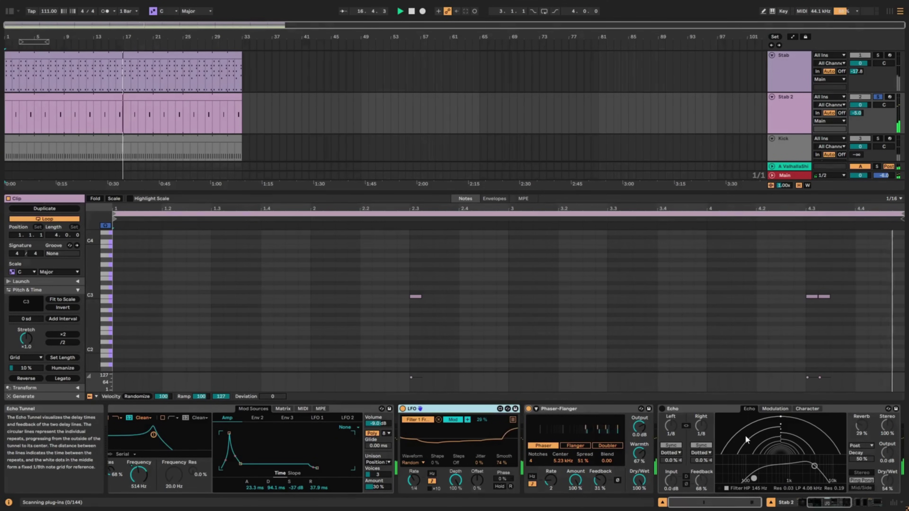
pyautogui.scroll(-1, 744, 434)
pyautogui.scroll(-10, 745, 435)
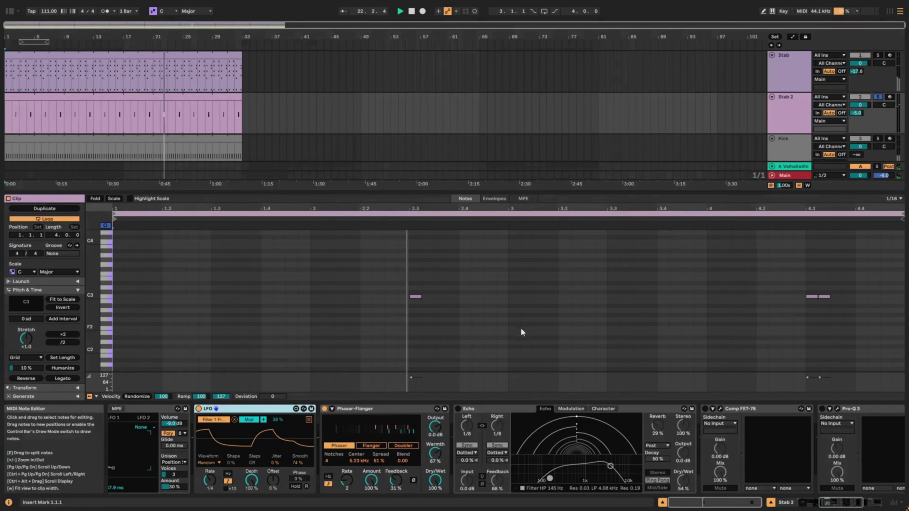
pyautogui.click(458, 409)
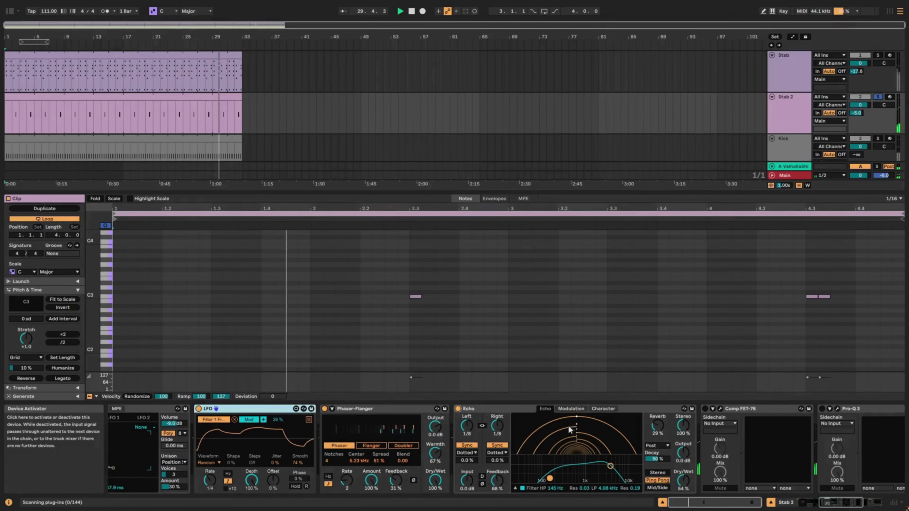
# - Turn on the Stab 2 track's Comp FET-76, set its input gain to -27.1 dB, raise its output slightly and close its window
pyautogui.click(722, 409)
pyautogui.click(705, 409)
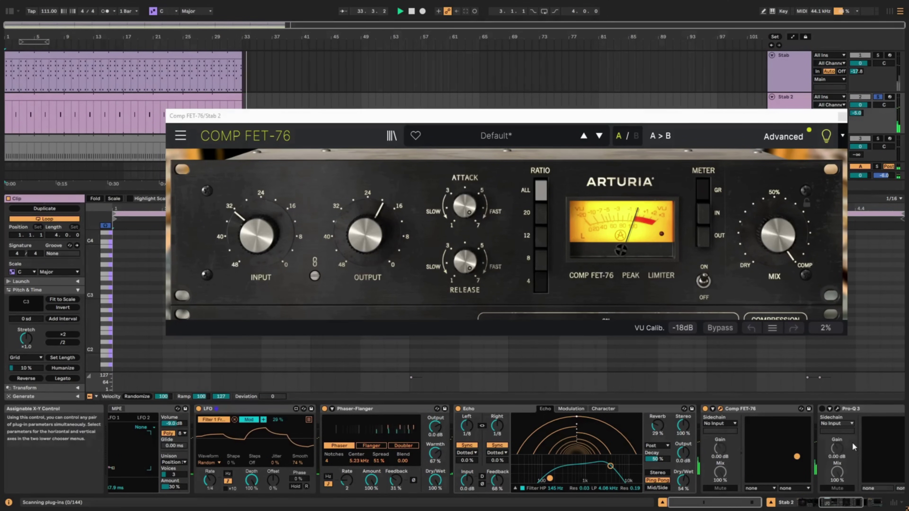
pyautogui.moveTo(255, 234)
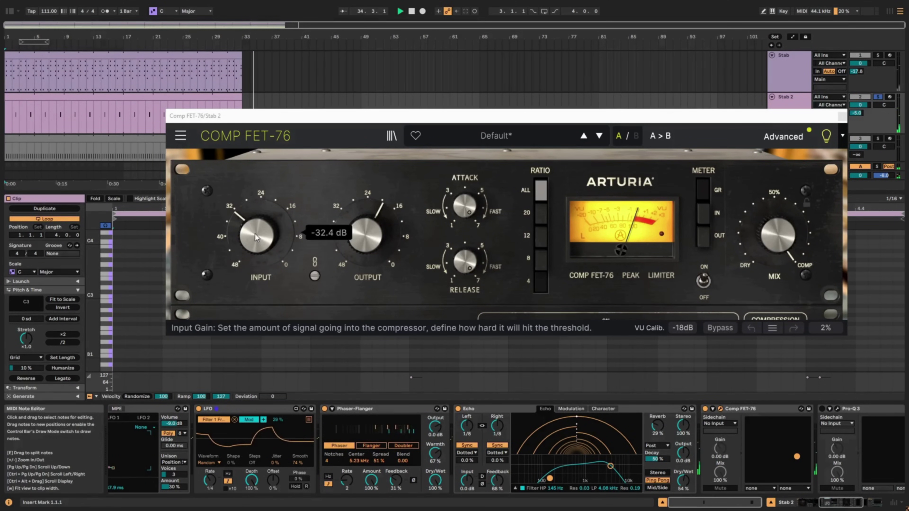
pyautogui.press('space')
pyautogui.press('space')
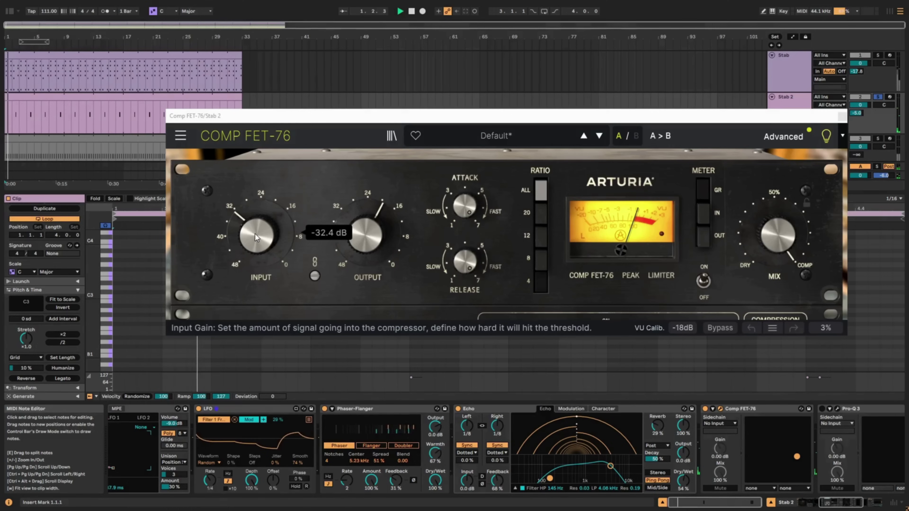
pyautogui.moveTo(254, 231); pyautogui.dragTo(254, 223)
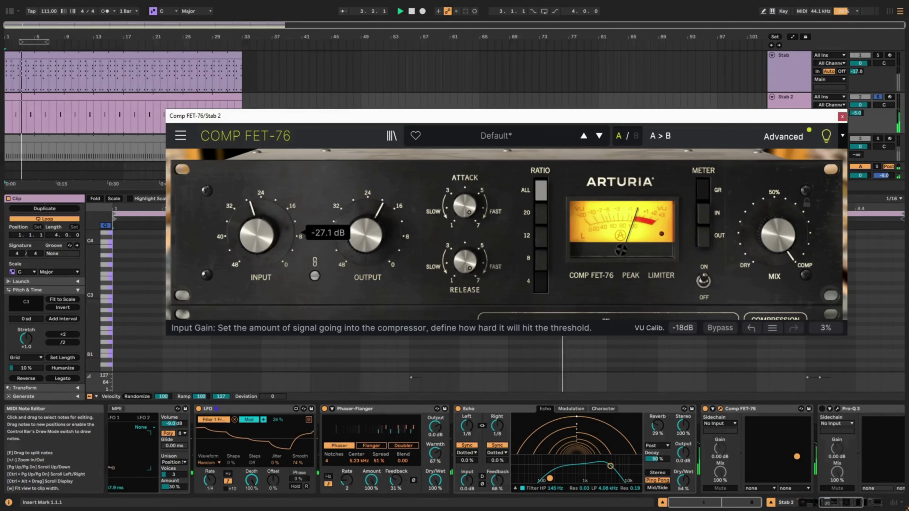
pyautogui.moveTo(365, 235)
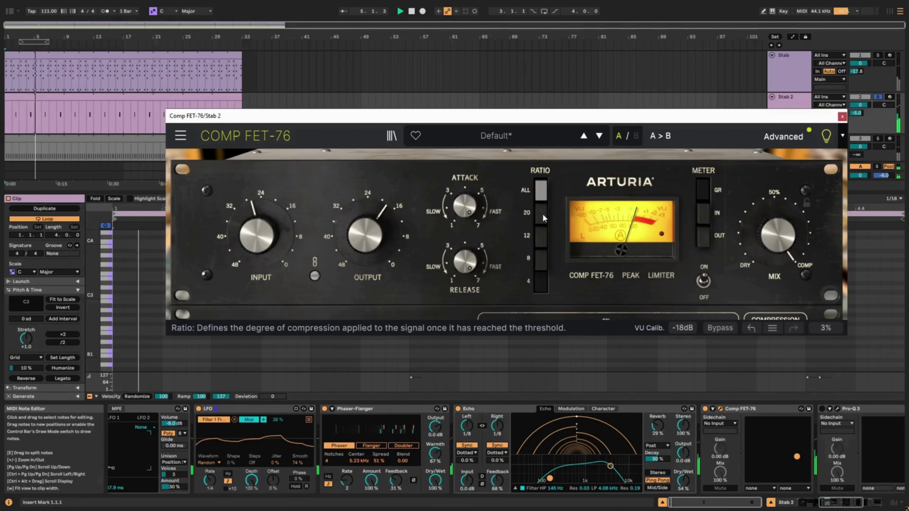
pyautogui.click(820, 137)
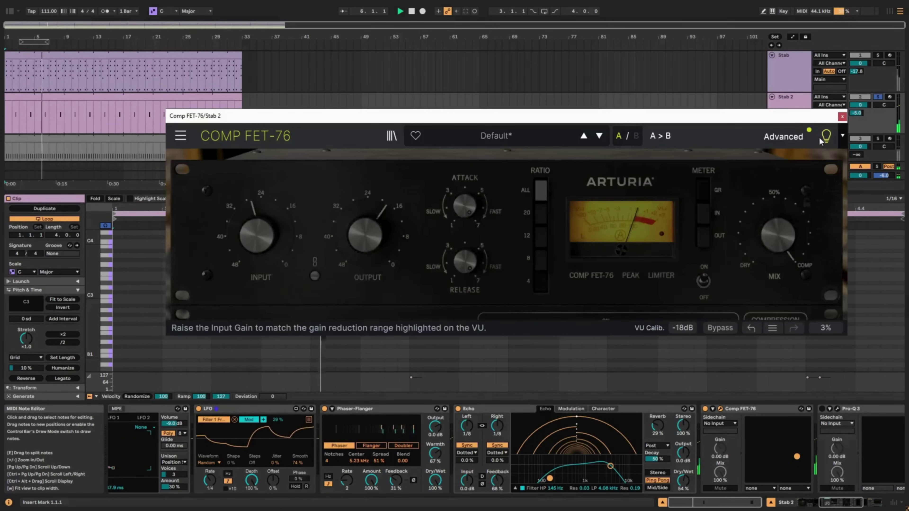
pyautogui.click(841, 117)
# - Activate the Stab 2 track's Pro-Q 3, and solo the Stab and Stab 2 tracks together
pyautogui.hscroll(10, 768, 479)
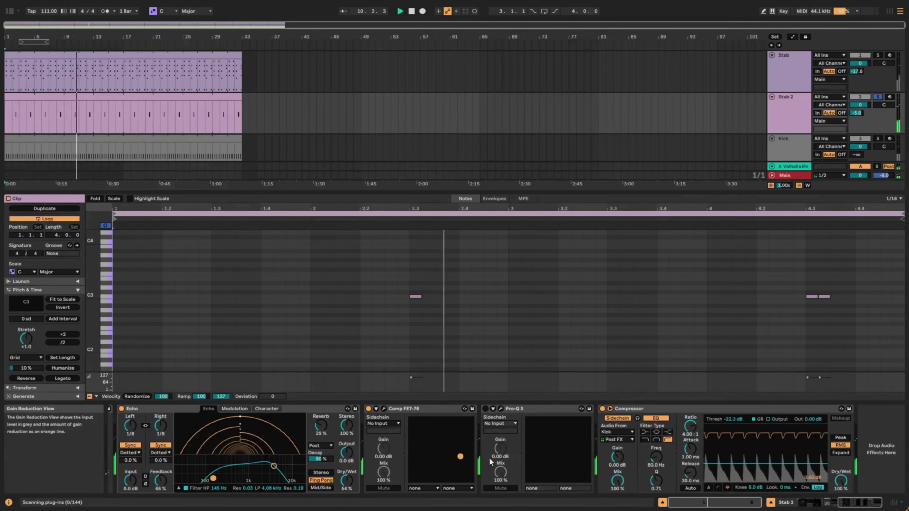
pyautogui.click(485, 408)
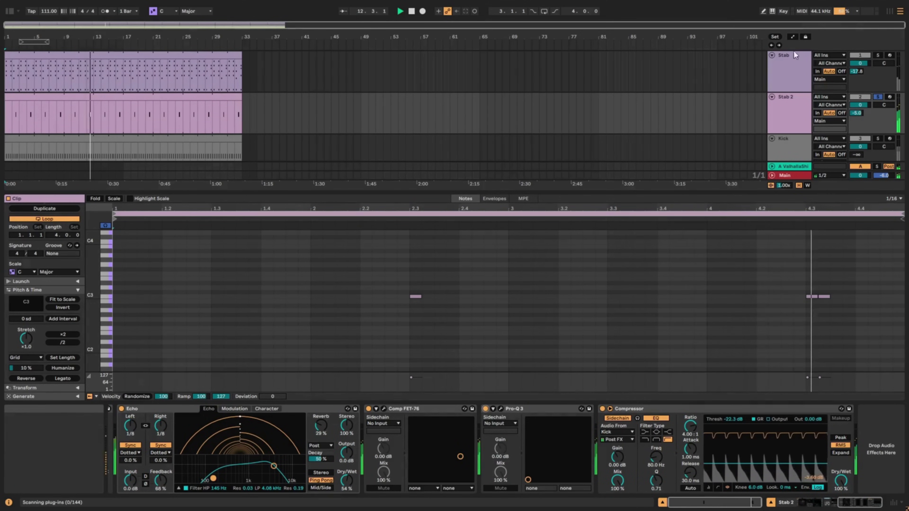
pyautogui.keyDown('shift'); pyautogui.click(788, 70); pyautogui.keyUp('shift')
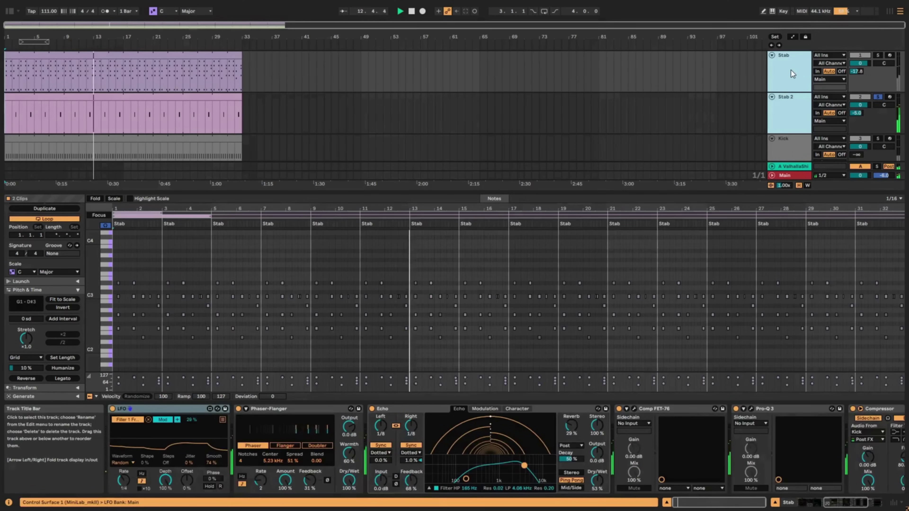
pyautogui.click(876, 55)
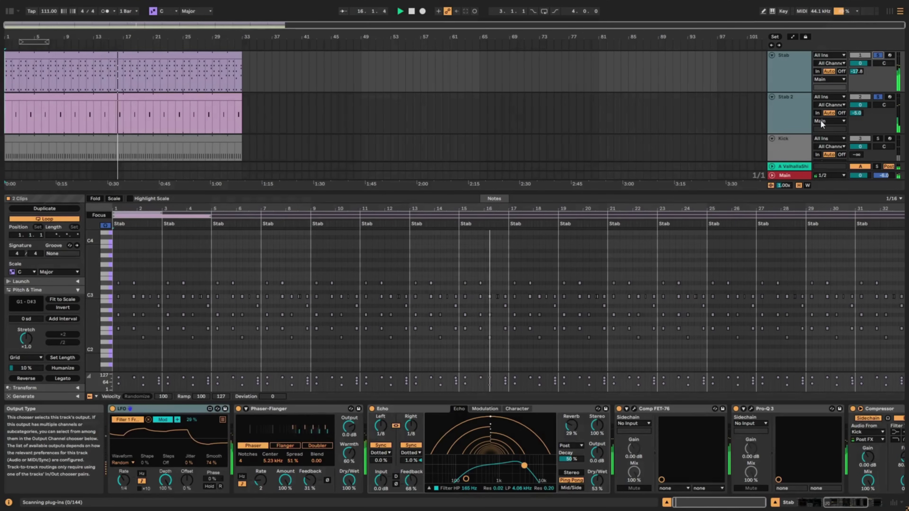
# - Add the Kick, Hihat and Clap, Backcloth and Bass tracks to the soloed Stab tracks one by one and play the layers
pyautogui.scroll(-1, 820, 119)
pyautogui.scroll(-2, 820, 120)
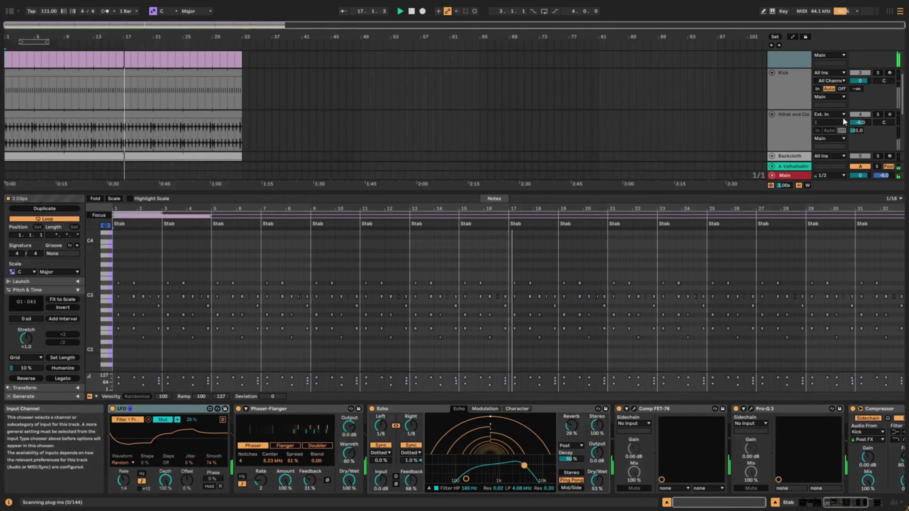
pyautogui.click(877, 73)
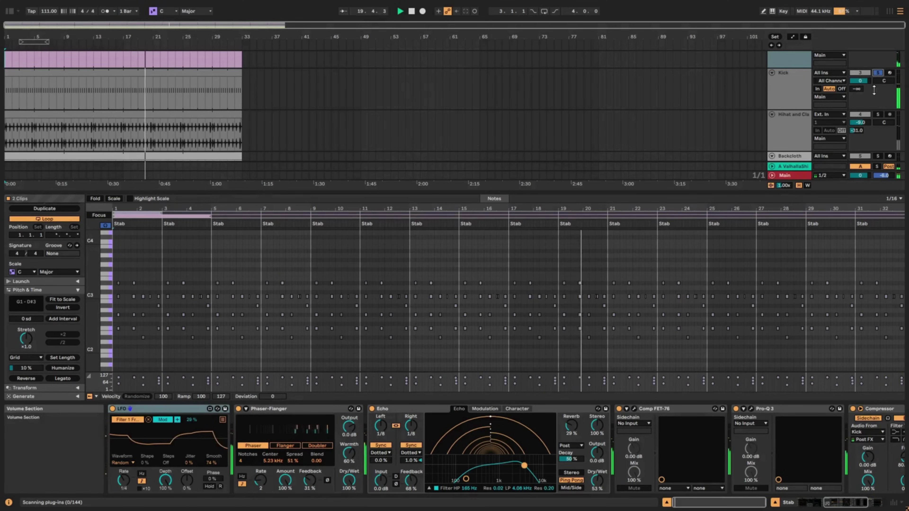
pyautogui.scroll(-2, 877, 95)
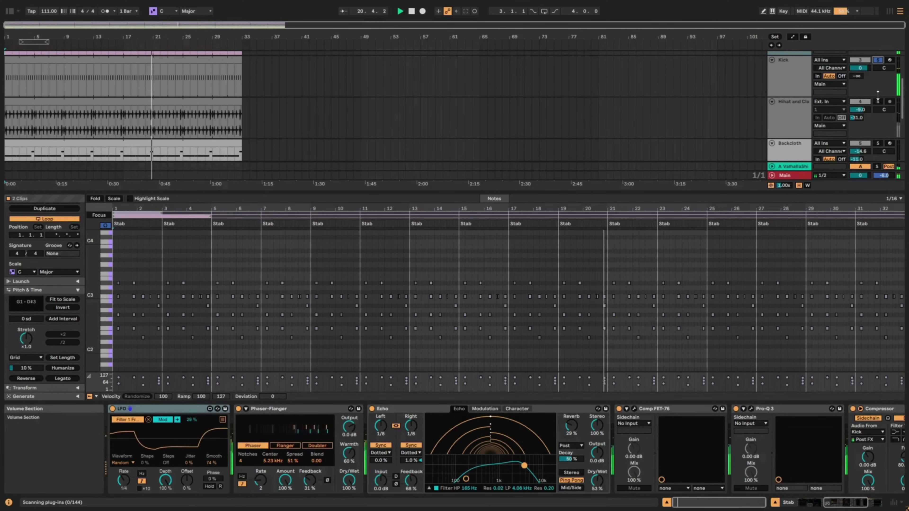
pyautogui.scroll(-3, 878, 97)
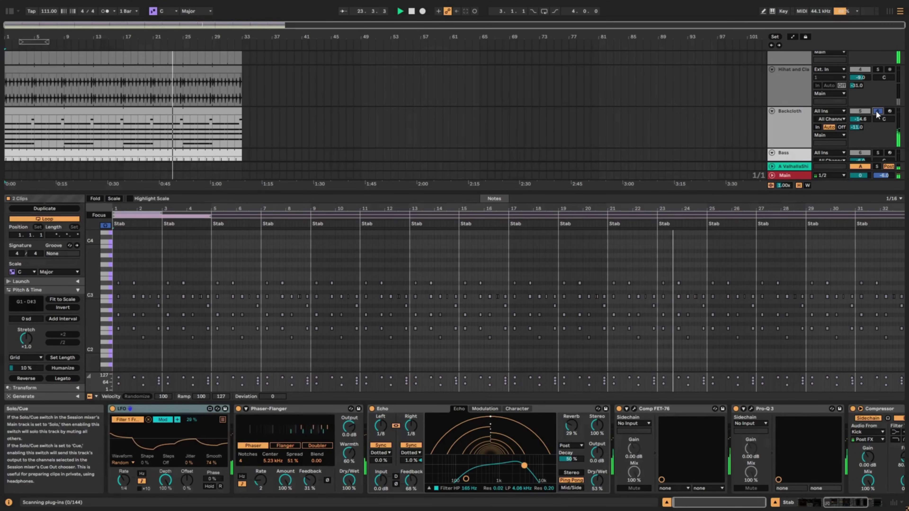
pyautogui.scroll(-2, 876, 112)
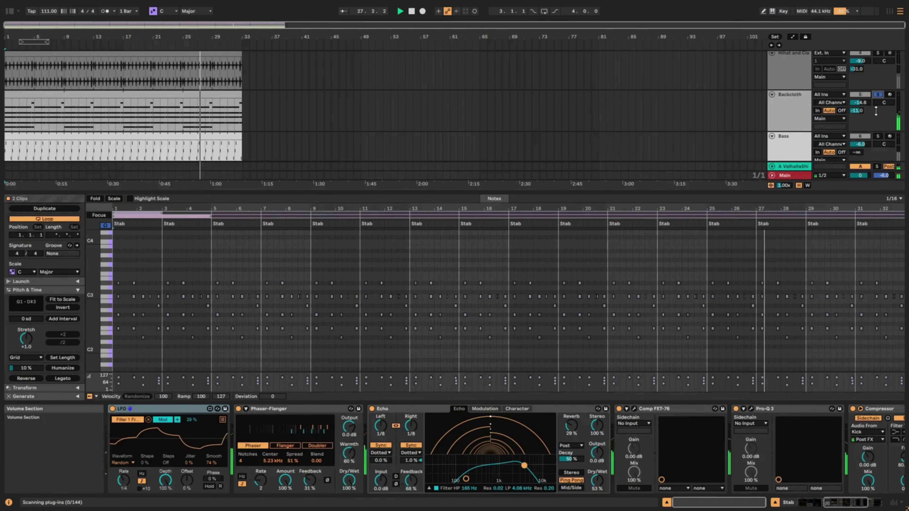
pyautogui.scroll(-3, 875, 111)
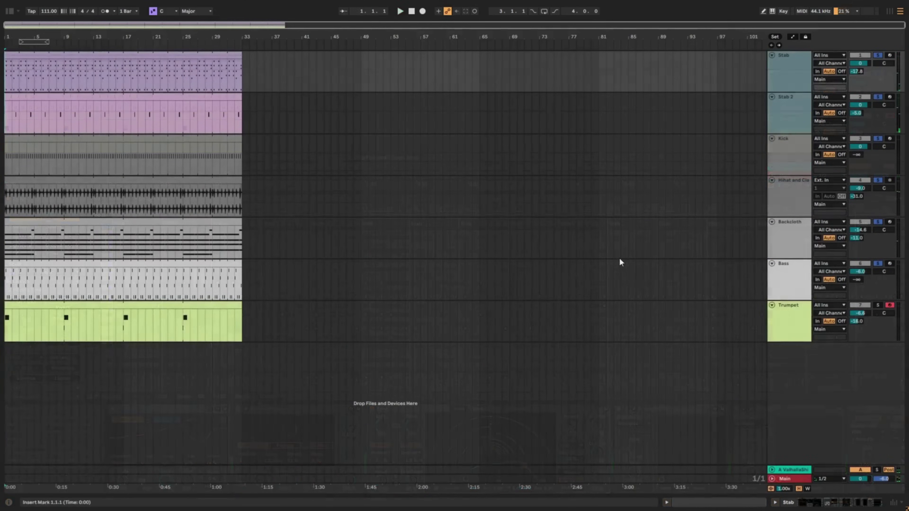
pyautogui.press('space')
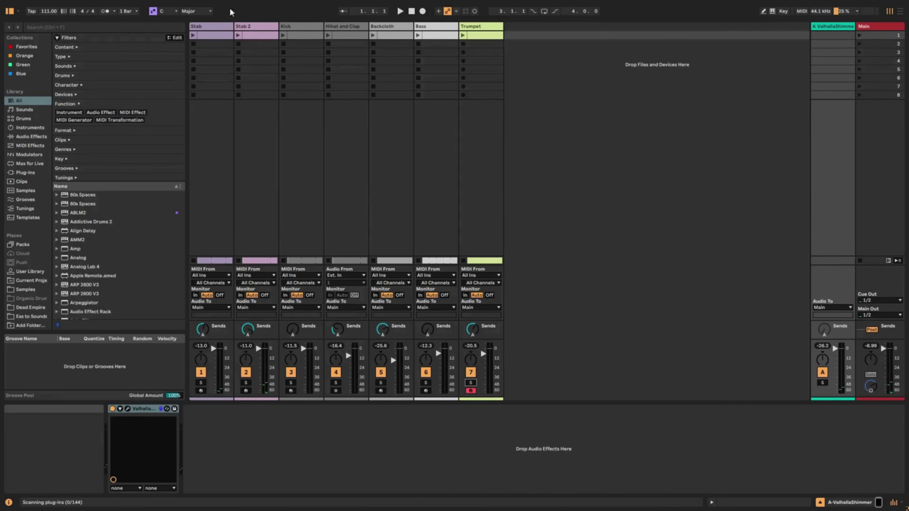
# - Solo the Stab track in the Session view mixer and start playback
pyautogui.click(202, 364)
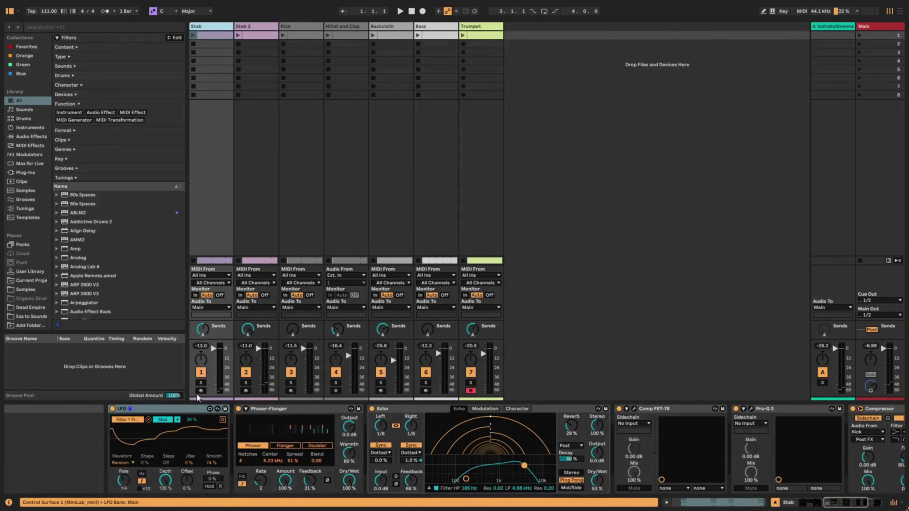
pyautogui.click(200, 382)
pyautogui.press('space')
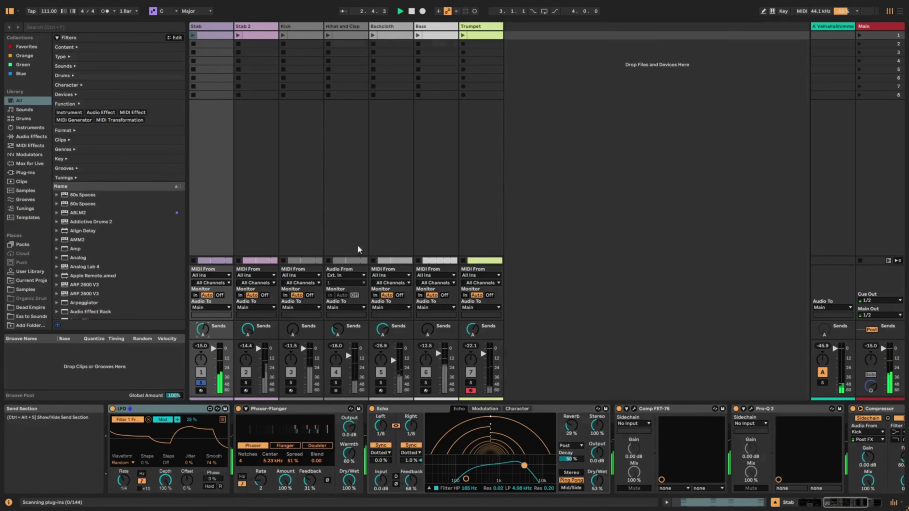
# - Show the ValhallaShimmer plug-in window of return track A and move it clear of the track channels
pyautogui.click(823, 28)
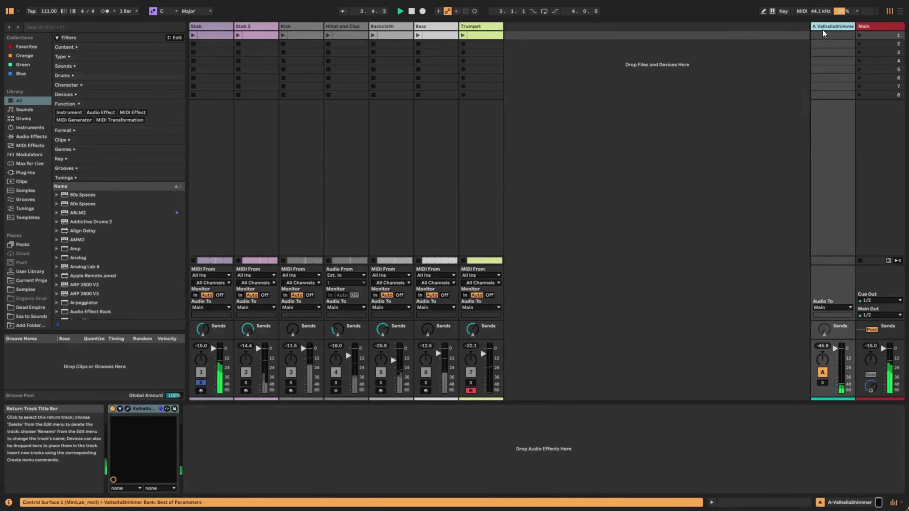
pyautogui.click(127, 409)
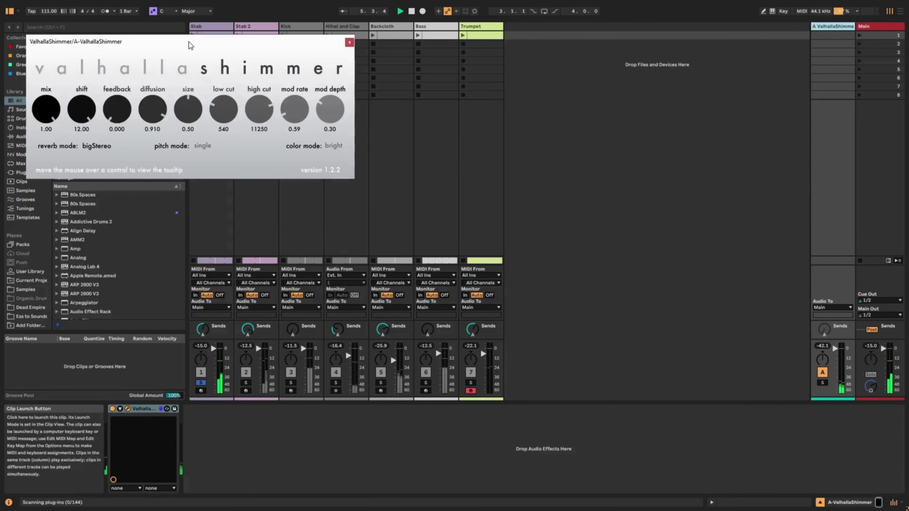
pyautogui.moveTo(190, 45); pyautogui.dragTo(600, 109)
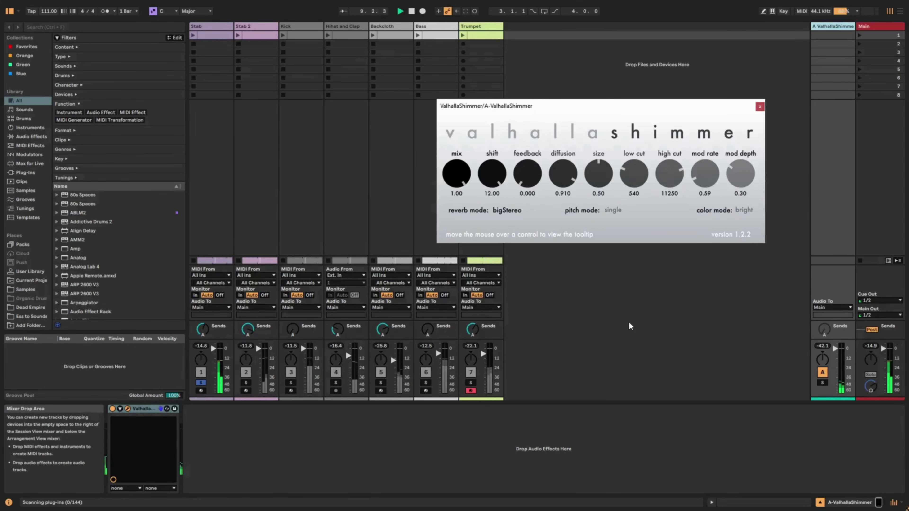
# - Solo the ValhallaShimmer return, raise the Stab track's send to 0 dB and bring it back to about -17 dB
pyautogui.click(822, 383)
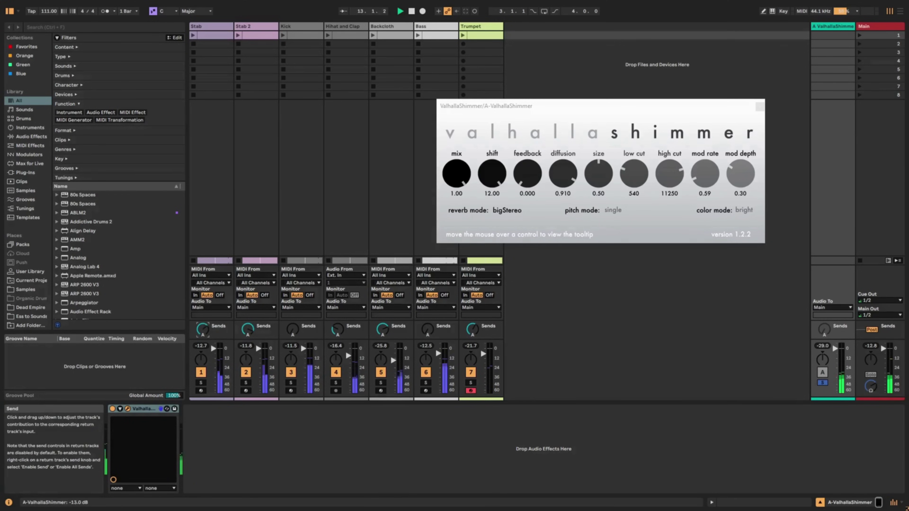
pyautogui.moveTo(205, 333); pyautogui.dragTo(206, 304)
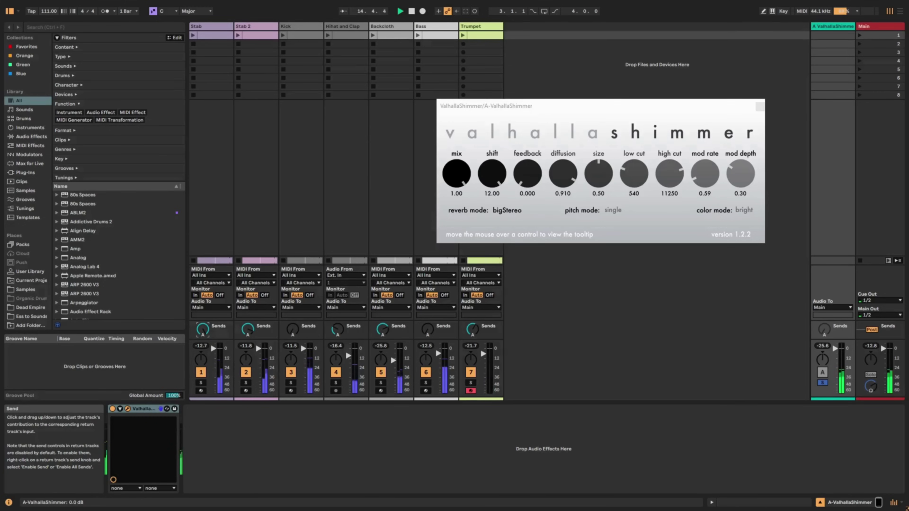
pyautogui.moveTo(202, 328); pyautogui.dragTo(203, 348)
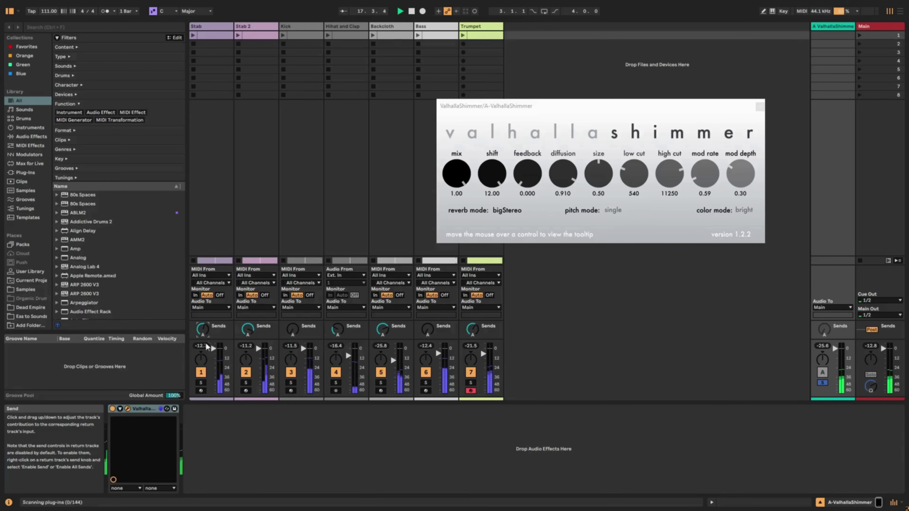
# - Clear the solo to hear the full mix, and go back to the Arrangement view with the ValhallaShimmer window closed
pyautogui.click(202, 382)
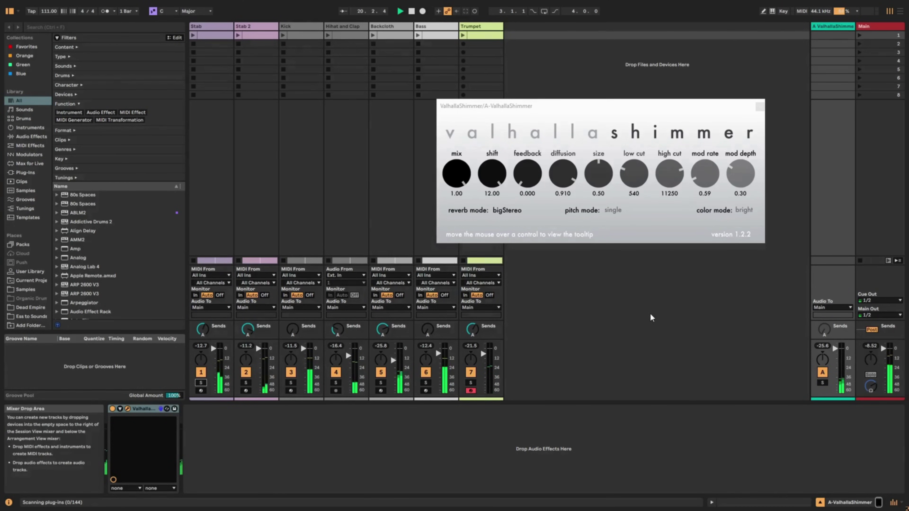
pyautogui.press('Tab')
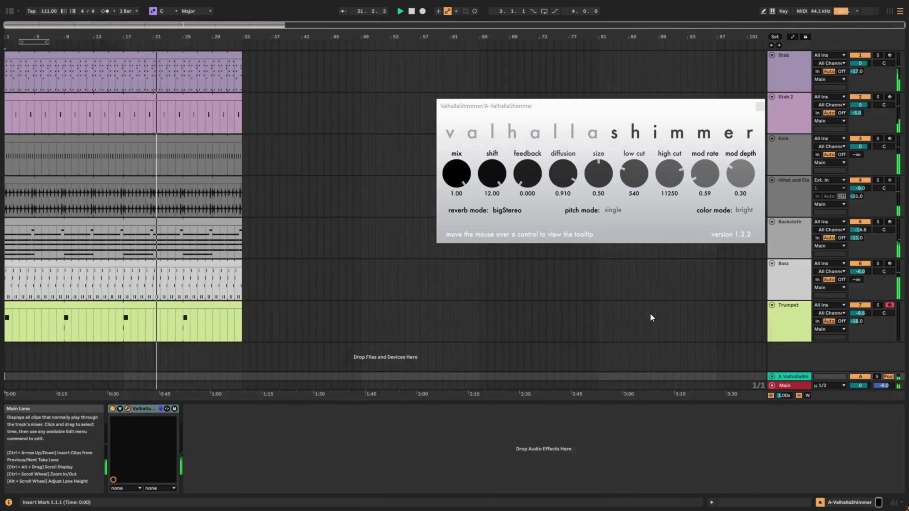
pyautogui.click(760, 104)
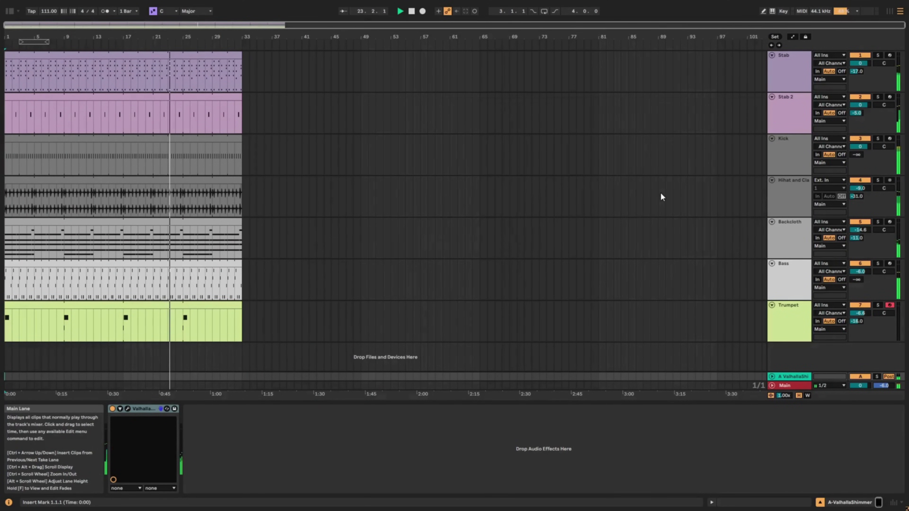